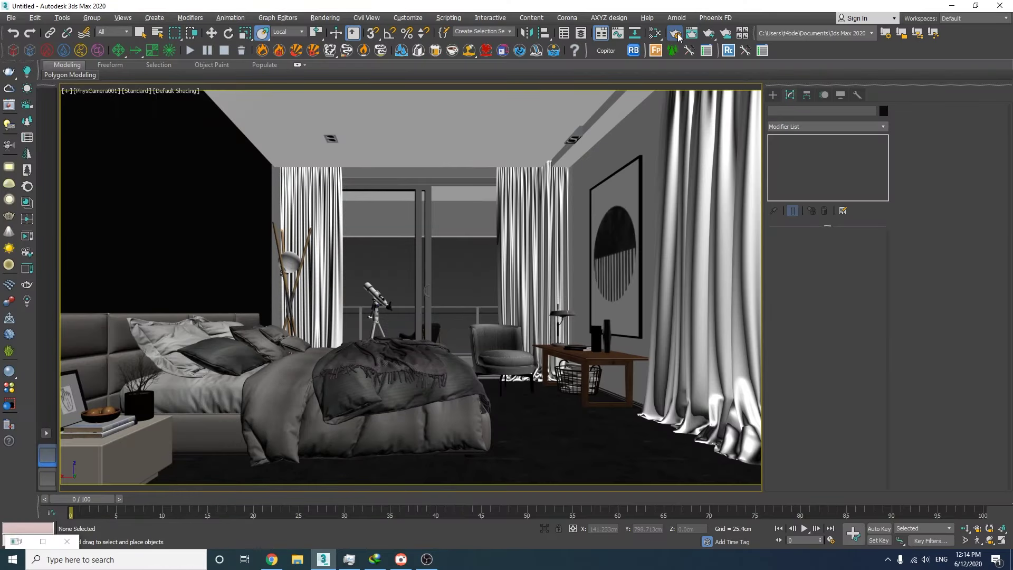
Set the V-Ray progressive image sampler's max subdivs to 50 and noise threshold to 0.03 in the render setup
click(676, 34)
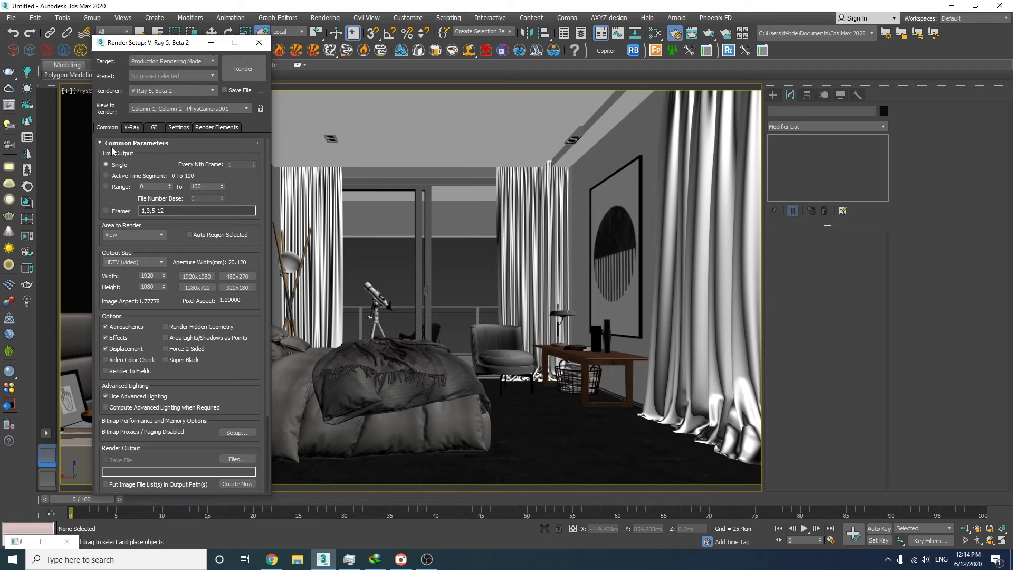
click(130, 127)
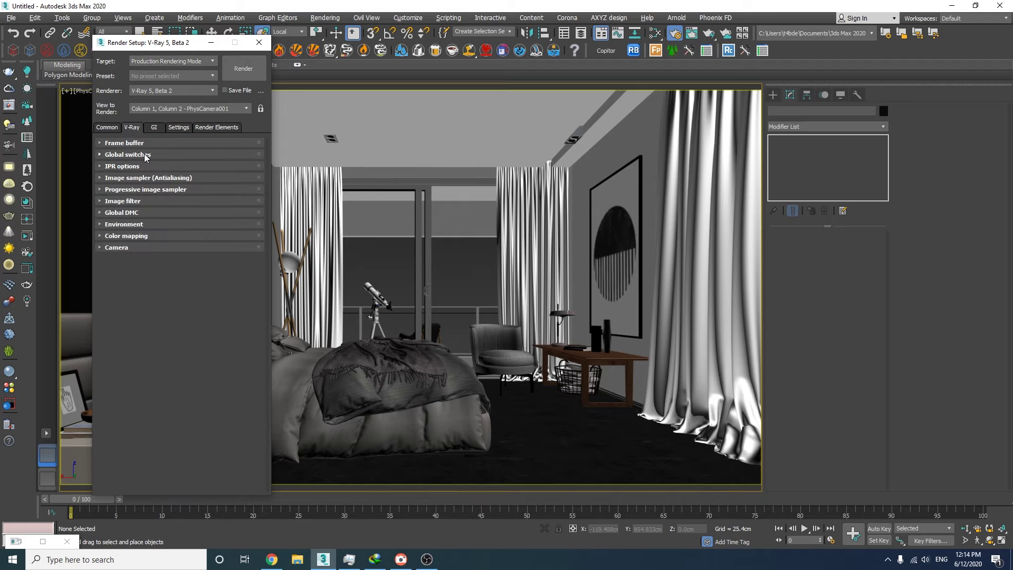
click(132, 178)
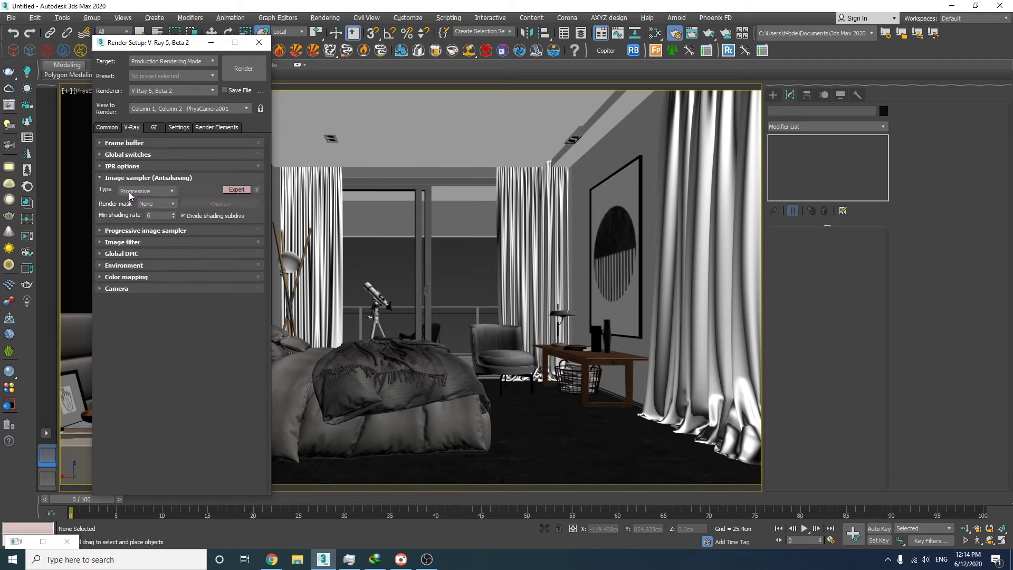
click(141, 178)
click(138, 190)
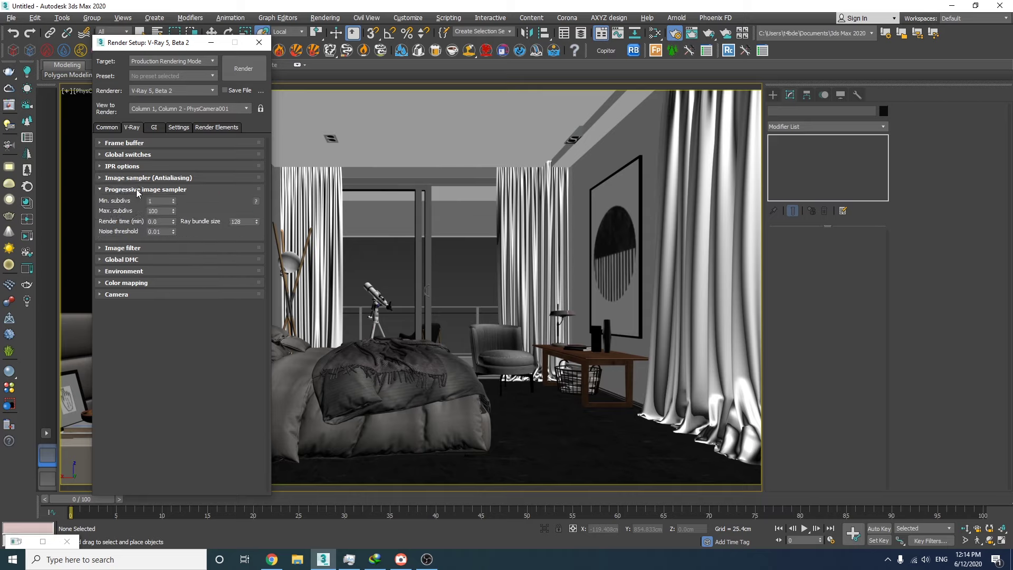
double_click(159, 212)
text(50)
double_click(158, 232)
text(0.03)
click(153, 190)
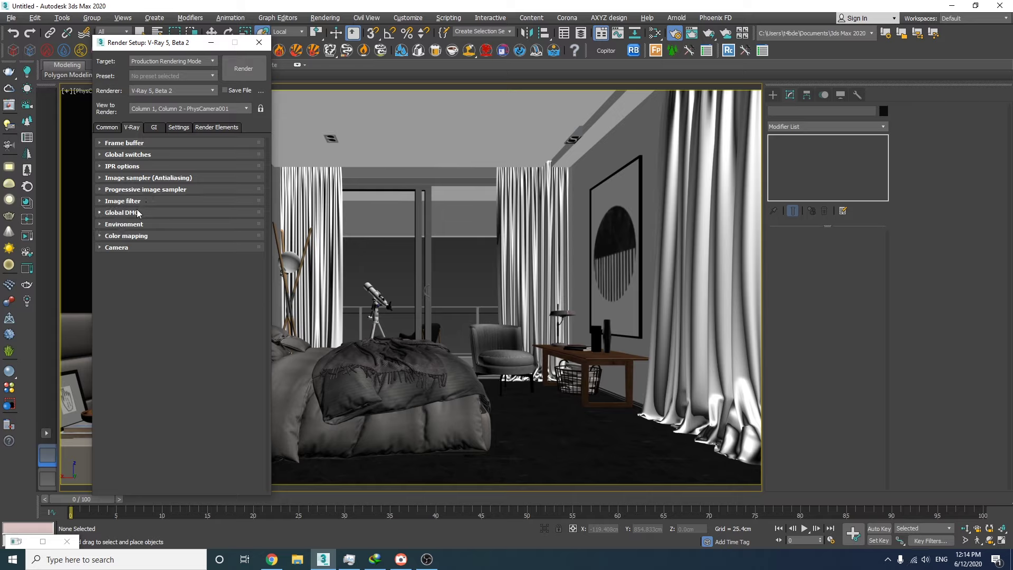
Open the burn value of the Reinhard color mapping for editing
click(130, 235)
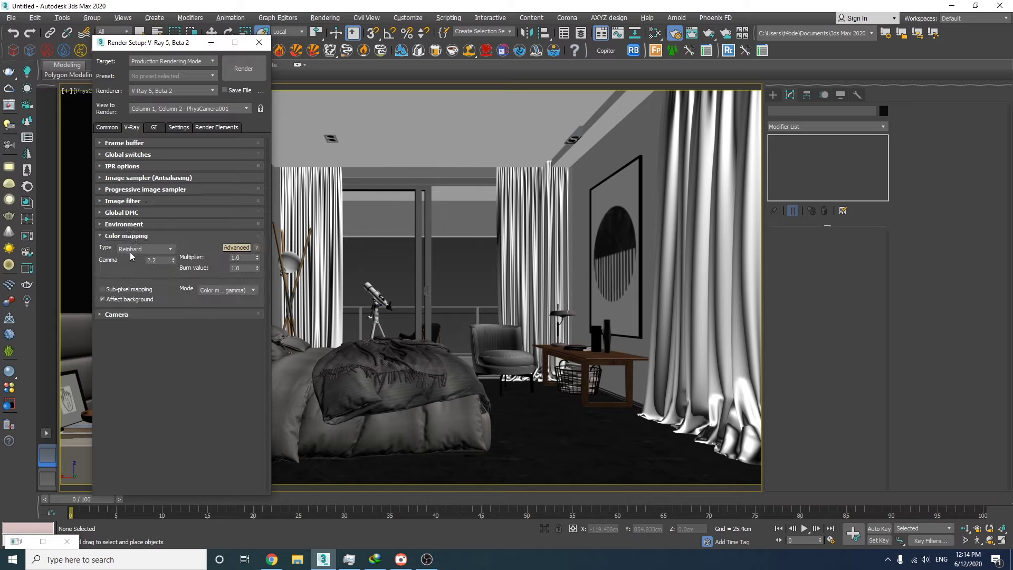
double_click(240, 269)
click(118, 236)
Set the primary global illumination engine to Irradiance map
click(153, 128)
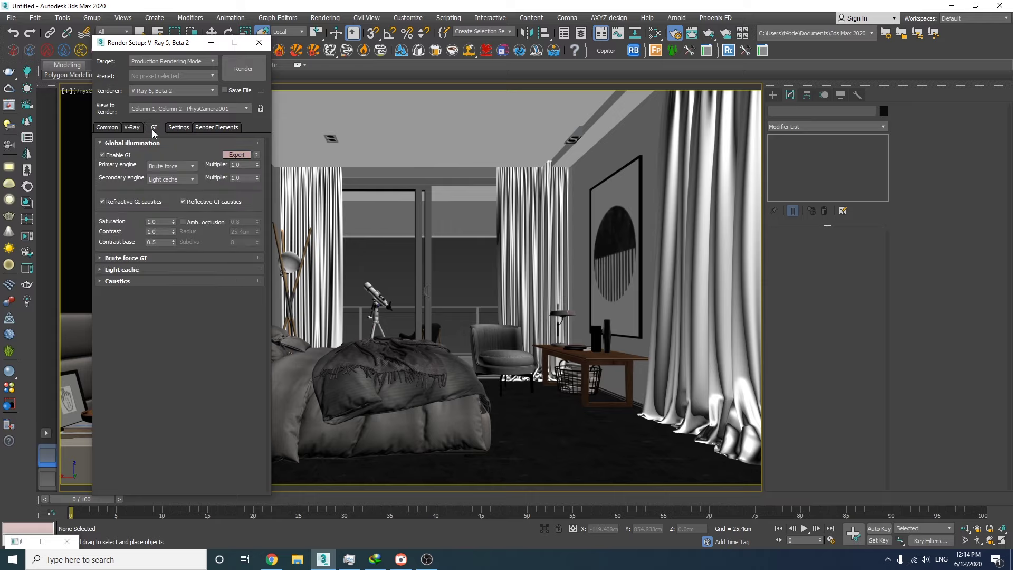
click(159, 167)
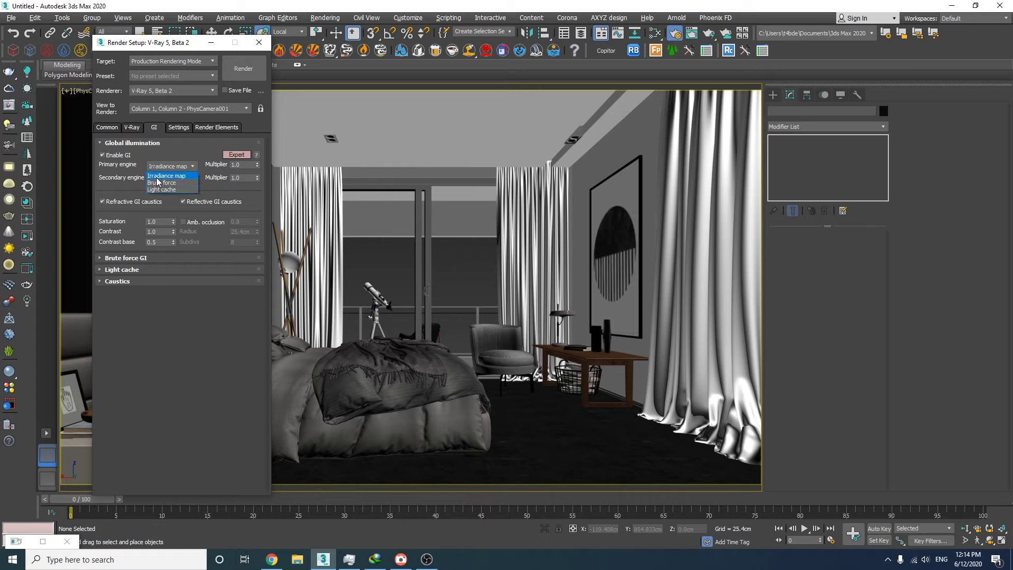
click(158, 175)
click(132, 143)
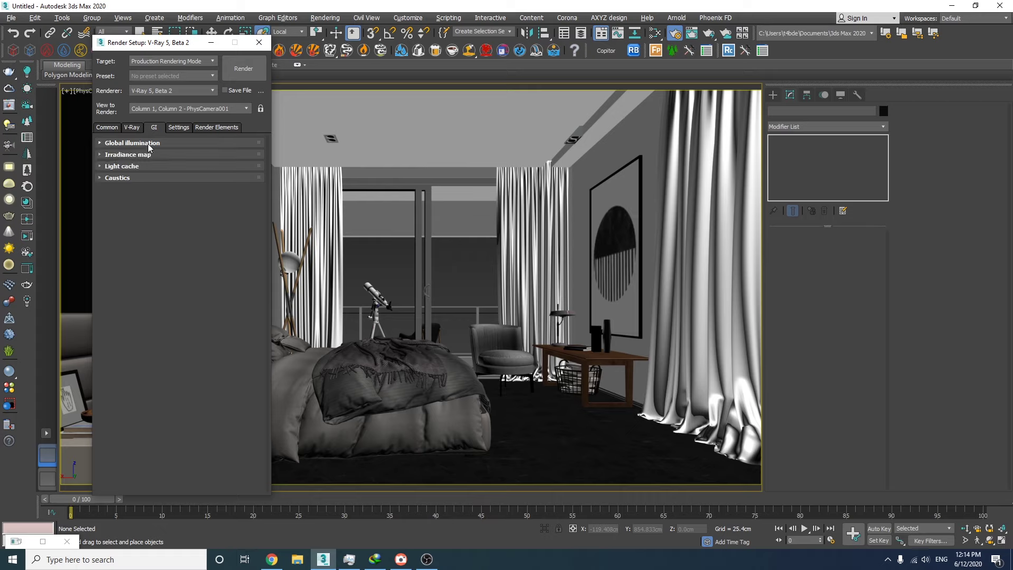
Set the irradiance map preset to Very low and its subdivs to 30
click(148, 154)
click(174, 167)
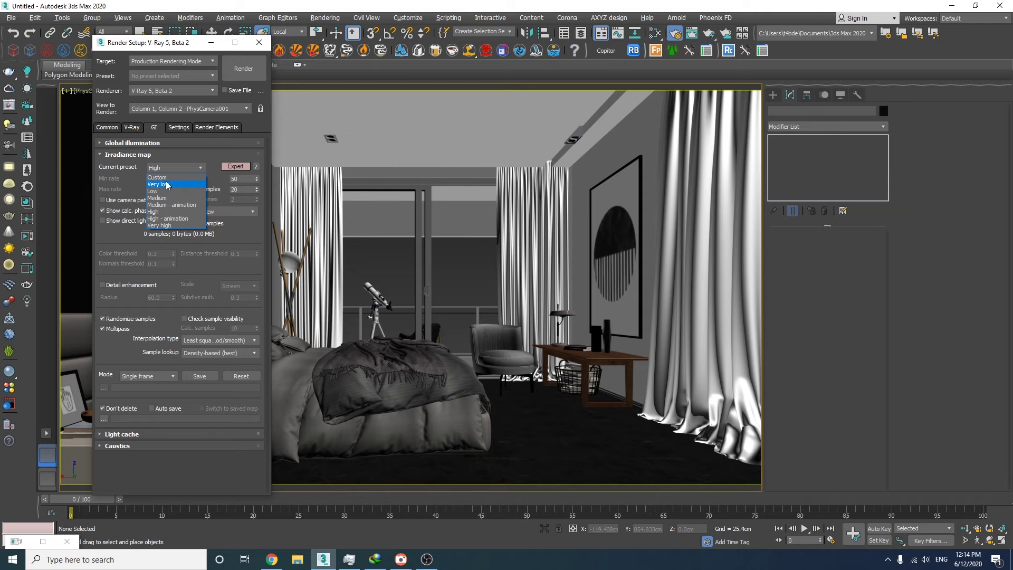
click(164, 182)
double_click(237, 179)
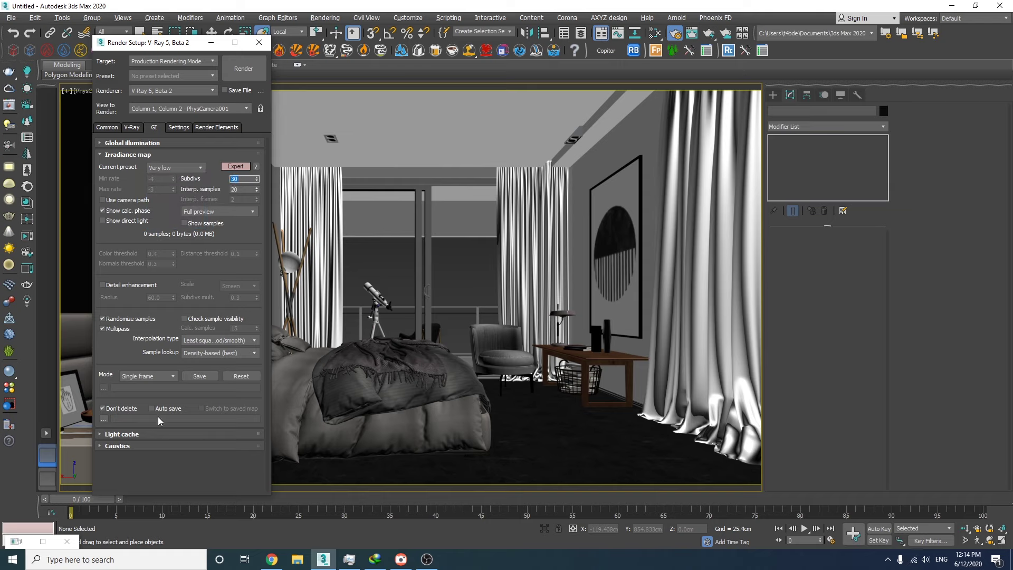
click(156, 153)
Open the light cache subdivs value for editing
click(142, 165)
double_click(154, 190)
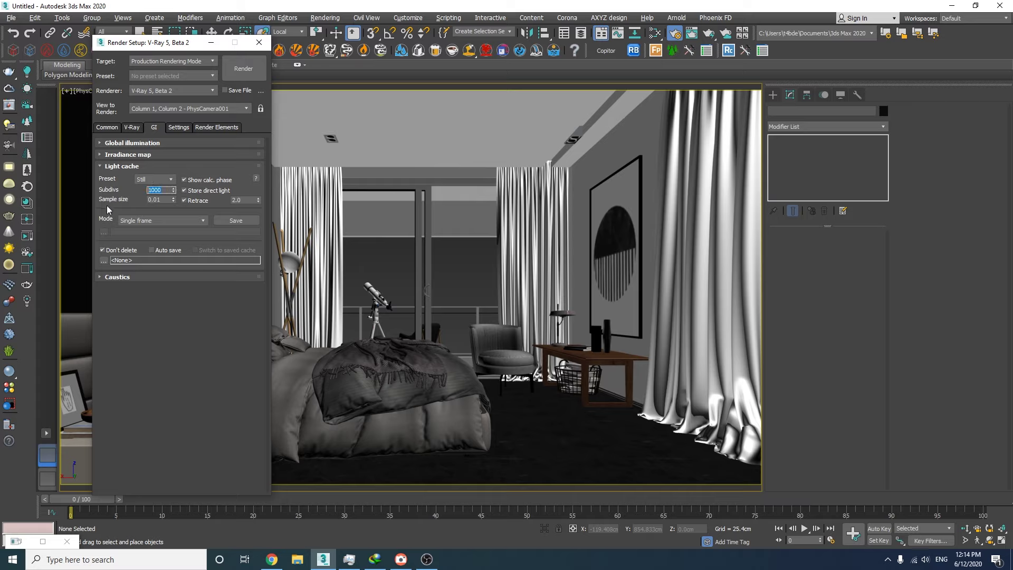
click(160, 165)
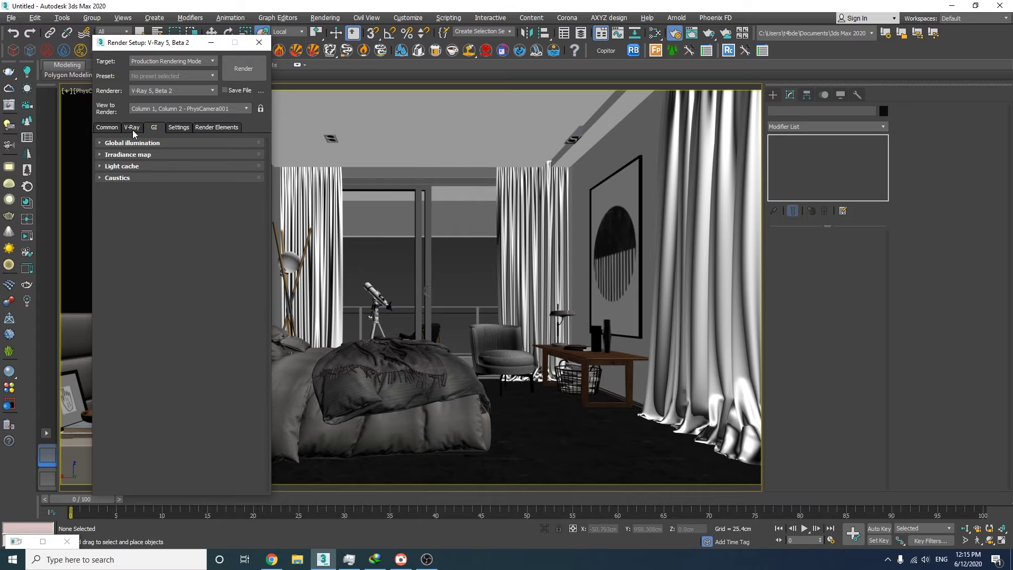
Enable the override material in V-Ray's global switches and assign a new VRayMtl to it
click(132, 128)
click(131, 154)
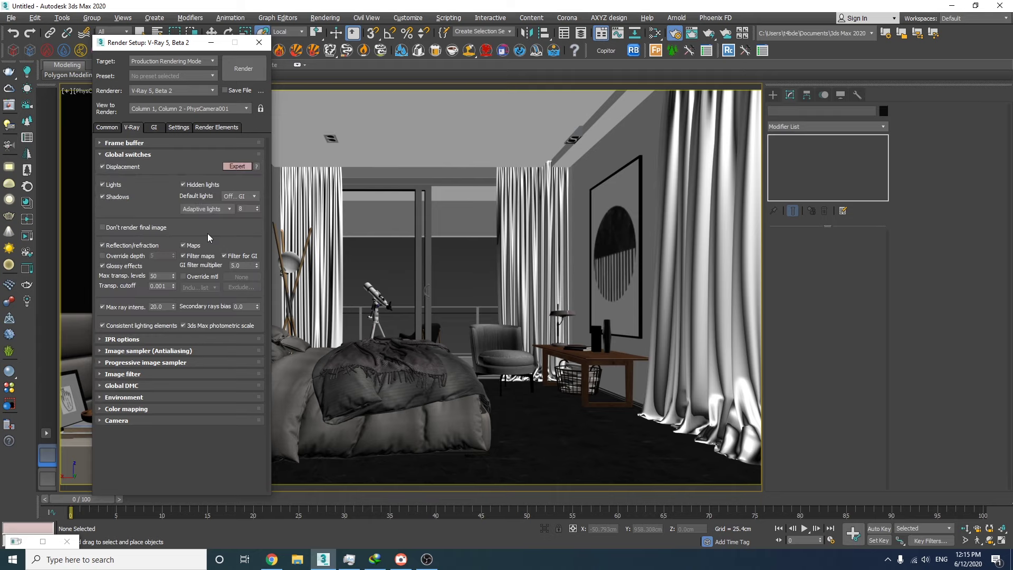
click(200, 277)
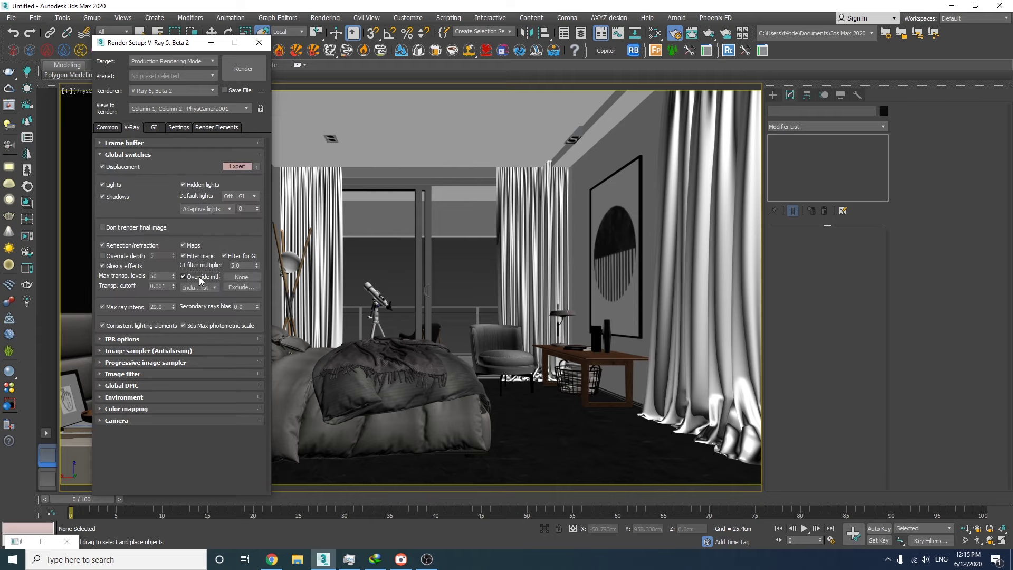
click(241, 277)
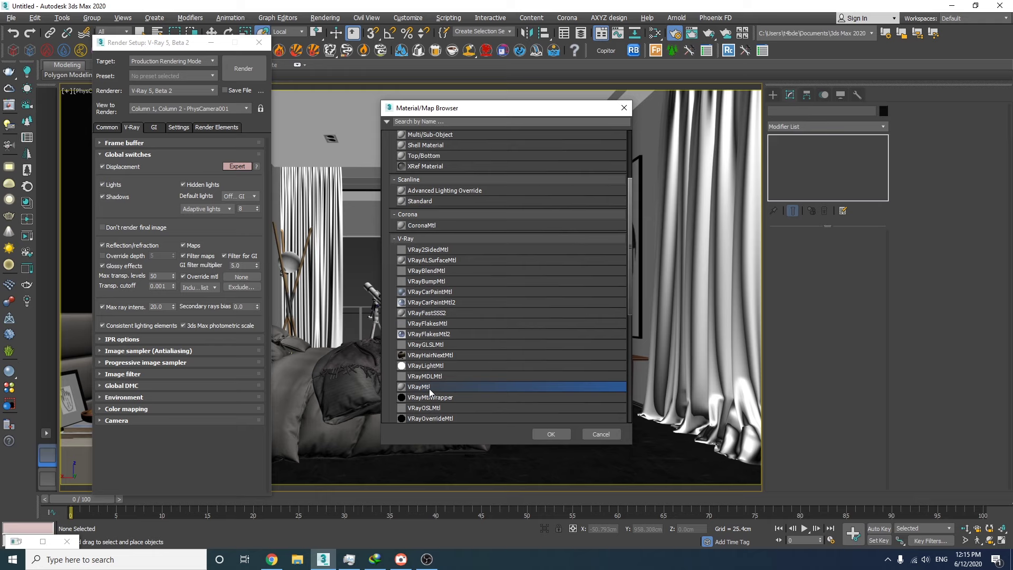
double_click(432, 393)
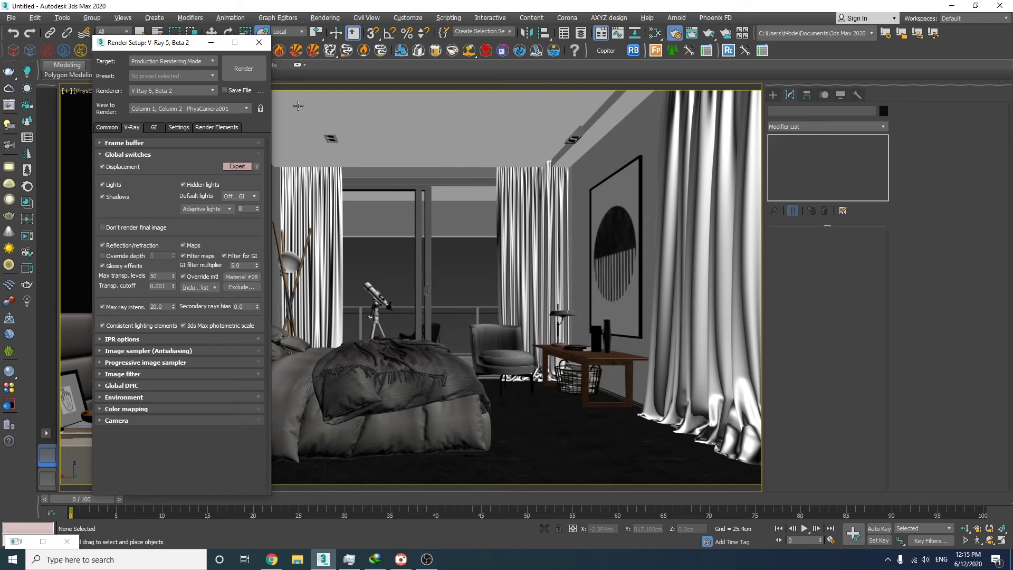
Select the window curtains and glass together with the large near curtain, and change the camera view to a shaded perspective
click(311, 243)
key(q)
drag(322, 245, 502, 279)
ctrl+click(726, 274)
key(F3)
key(p)
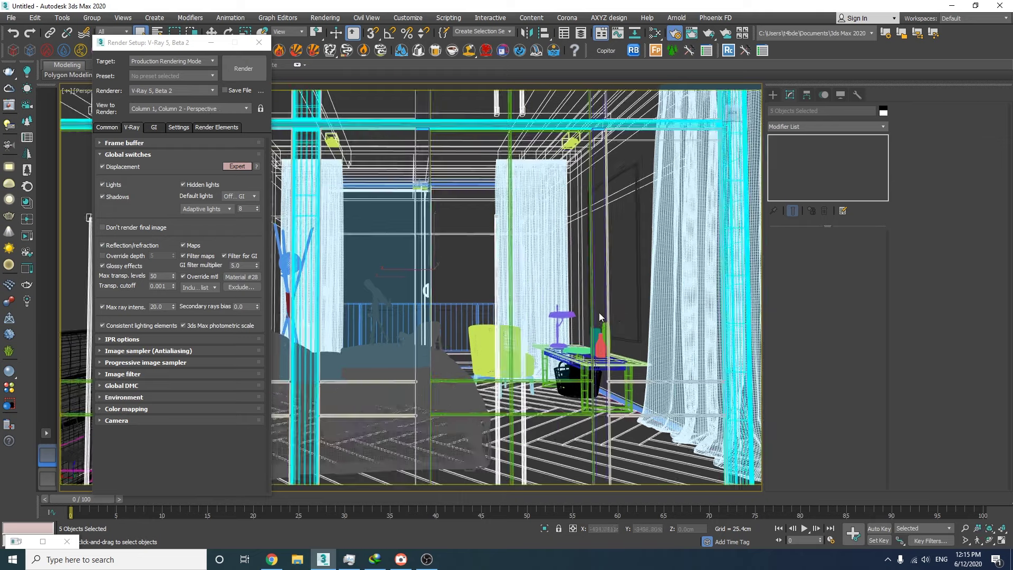
key(F3)
Add a further window object to the selection, isolate the selection to check it, and end the isolation
mouse_move(600, 320)
alt+middle_down()
mouse_move(444, 399)
mouse_move(545, 375)
mouse_move(467, 357)
mouse_move(567, 280)
mouse_move(608, 174)
alt+middle_up()
ctrl+click(444, 422)
key(alt+q)
scroll(466, 357, down, 4)
click(544, 528)
Add one more window object to the selection and isolate the selected curtains and glass
scroll(609, 174, up, 5)
ctrl+click(590, 110)
key(alt+q)
scroll(559, 211, down, 5)
alt+middle_drag(560, 211, 625, 265)
Group the isolated curtains and glass under the name exc
key(ctrl+g)
text(exc)
click(514, 298)
Exclude the exc group from the V-Ray override material
click(241, 286)
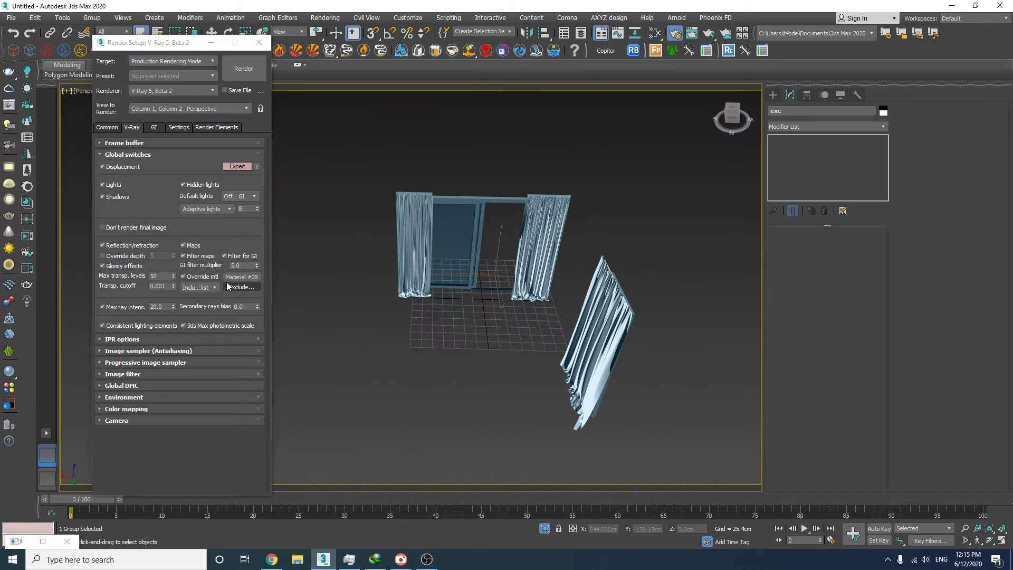
text([ex)
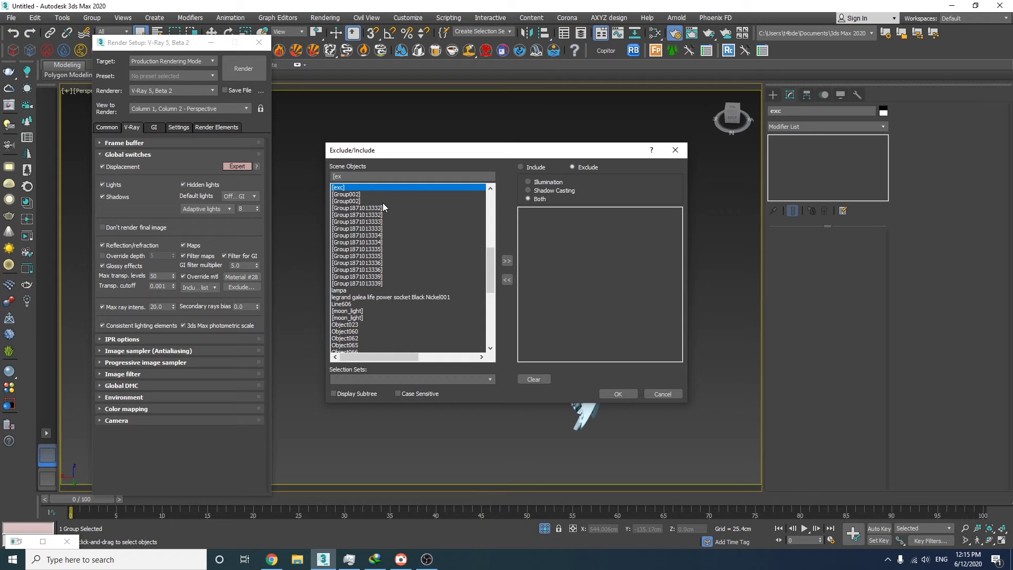
click(507, 261)
click(618, 393)
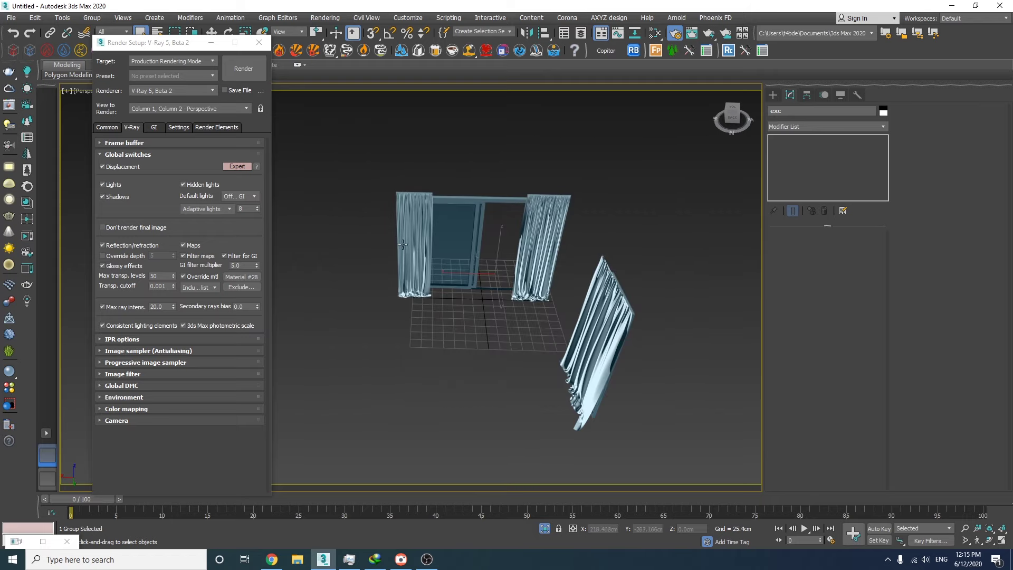
Show the PhysCamera001 view and switch to the multi-viewport layout with the Front and Top views
key(c)
double_click(496, 210)
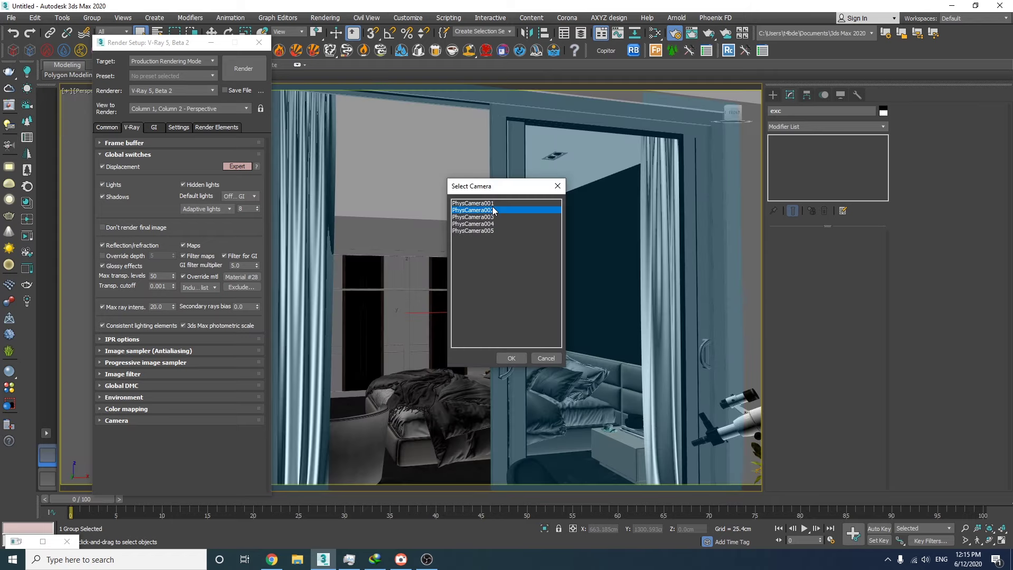
key(c)
double_click(489, 203)
key(alt+w)
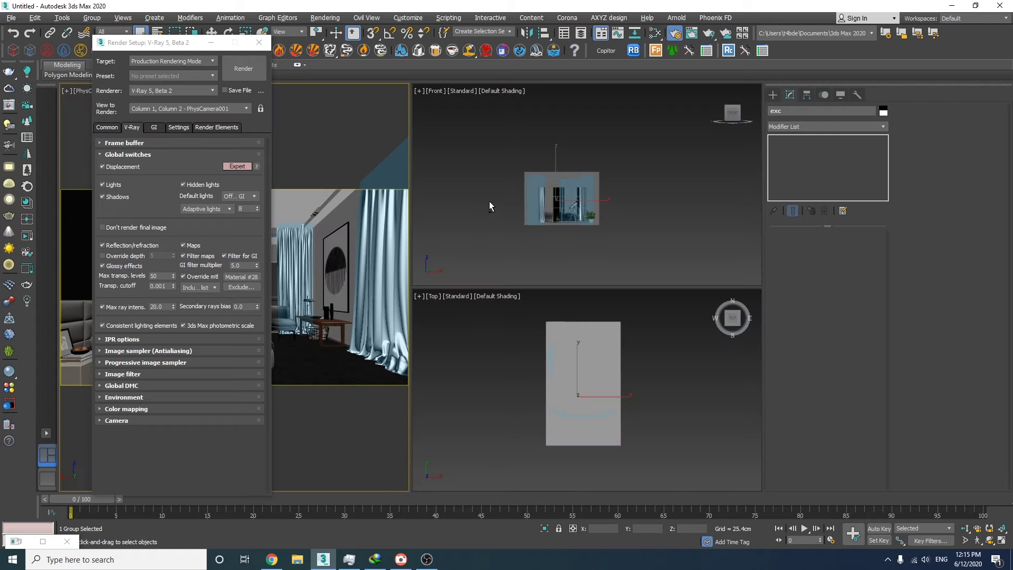
Minimize the render setup window and deselect all objects
drag(161, 37, 228, 42)
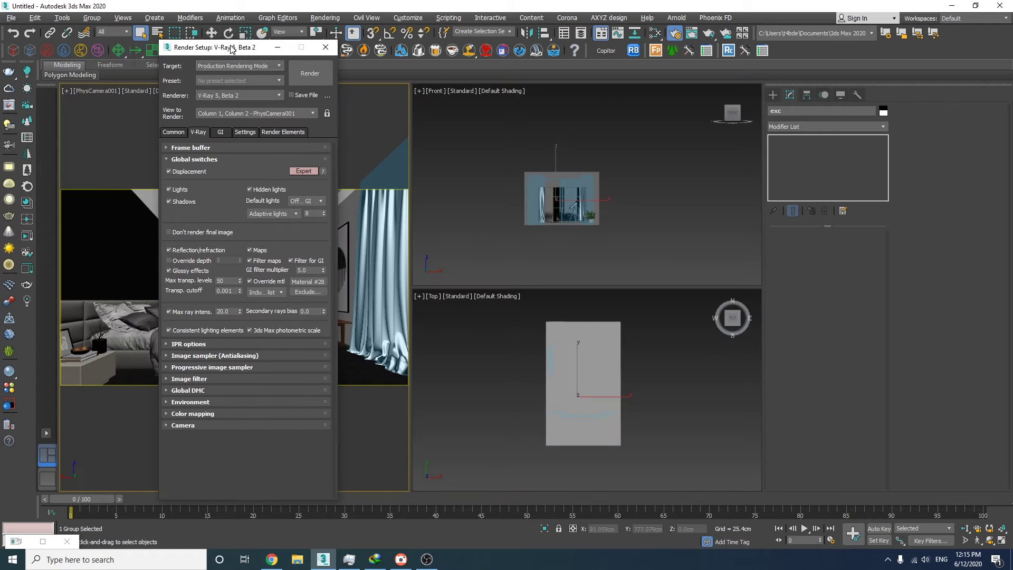
click(275, 51)
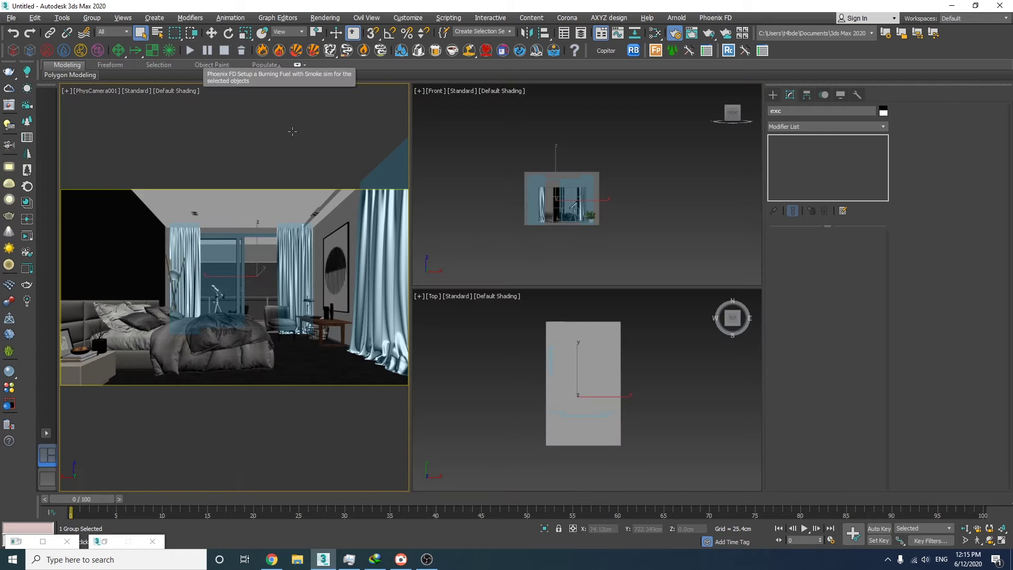
key(ctrl+d)
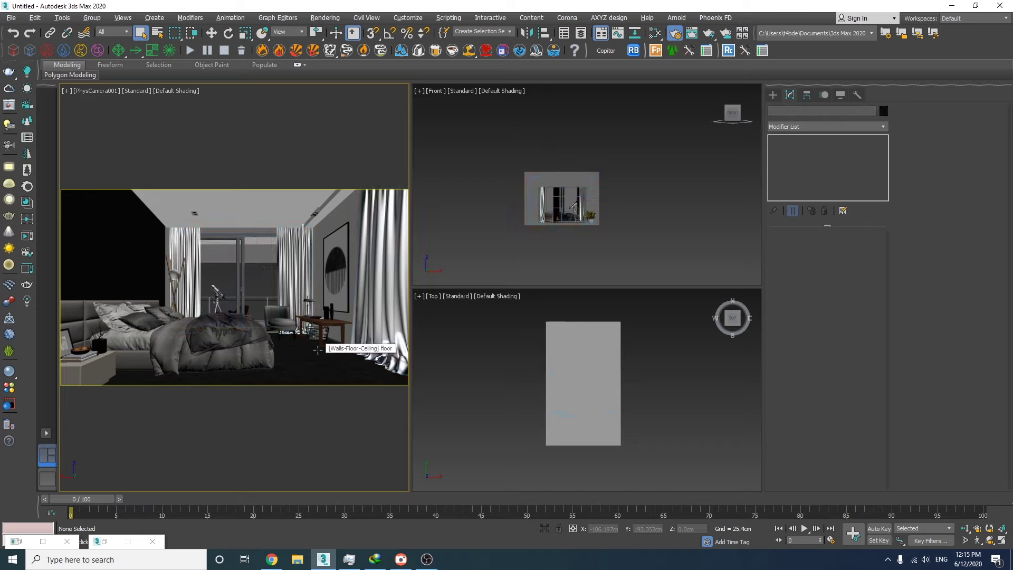
Create a VRaySun in the Top view, aimed from outside the balcony into the bedroom, with a VRaySky environment map
click(772, 95)
click(796, 110)
click(823, 124)
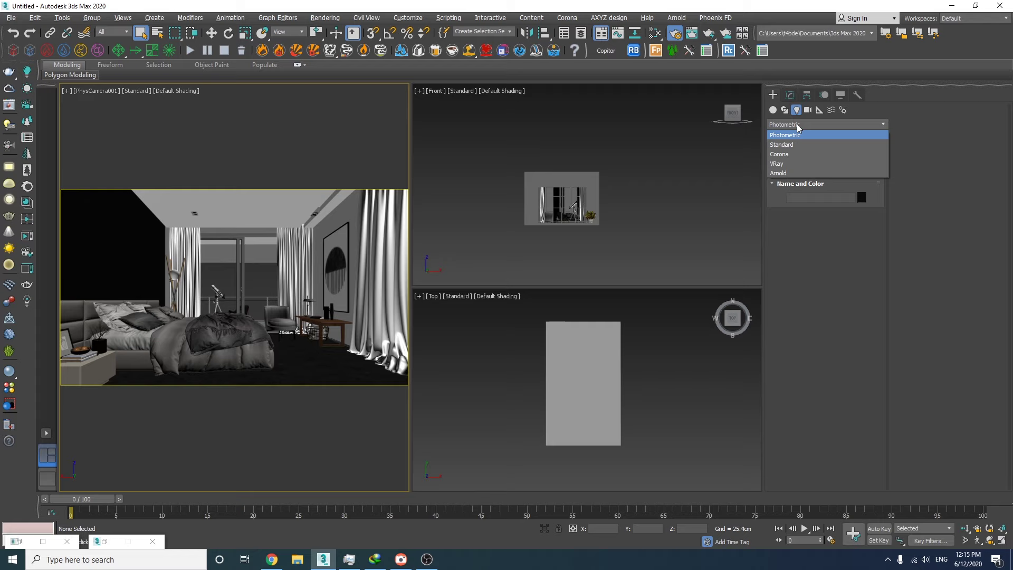
click(781, 164)
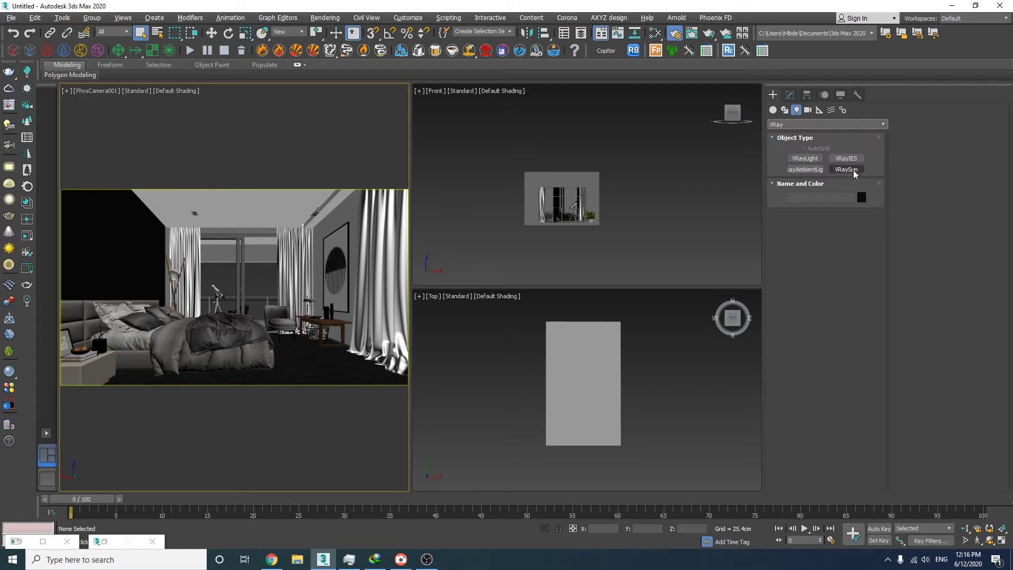
click(849, 169)
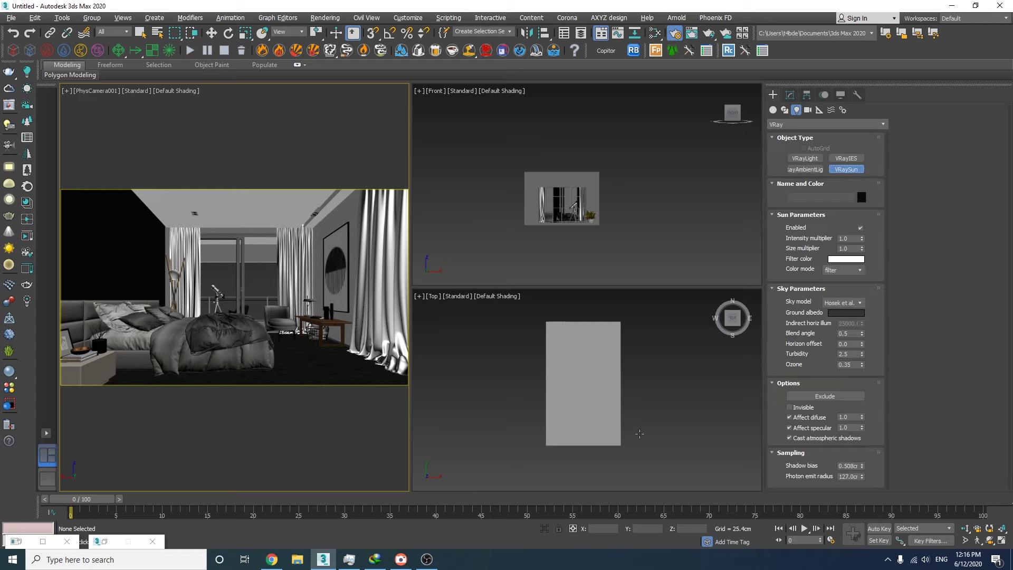
key(F3)
middle_drag(575, 468, 564, 418)
drag(515, 480, 579, 337)
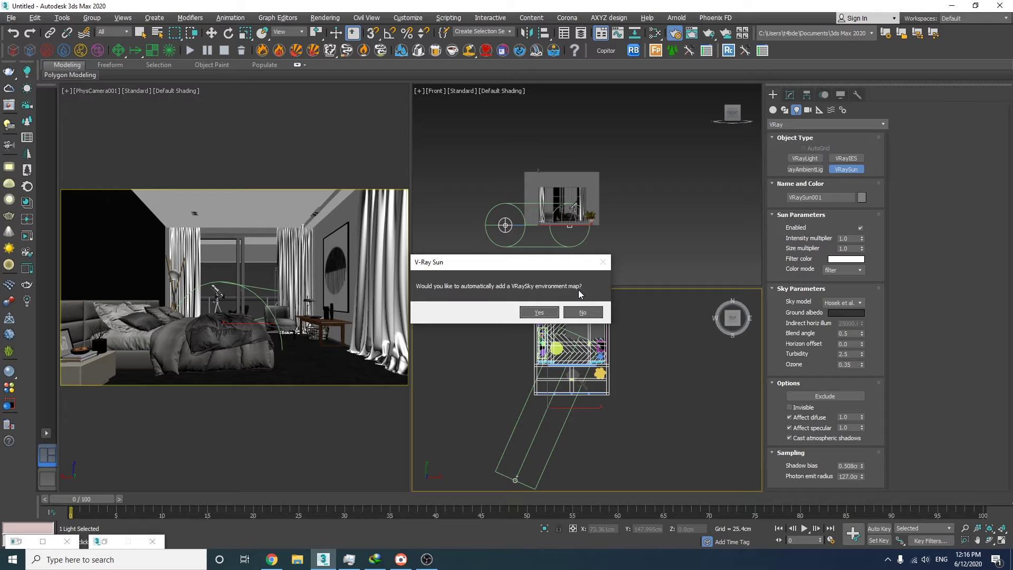
click(535, 312)
Select the sun for moving, start an interactive V-Ray render of the camera view, and clear its window off the viewports
click(505, 221)
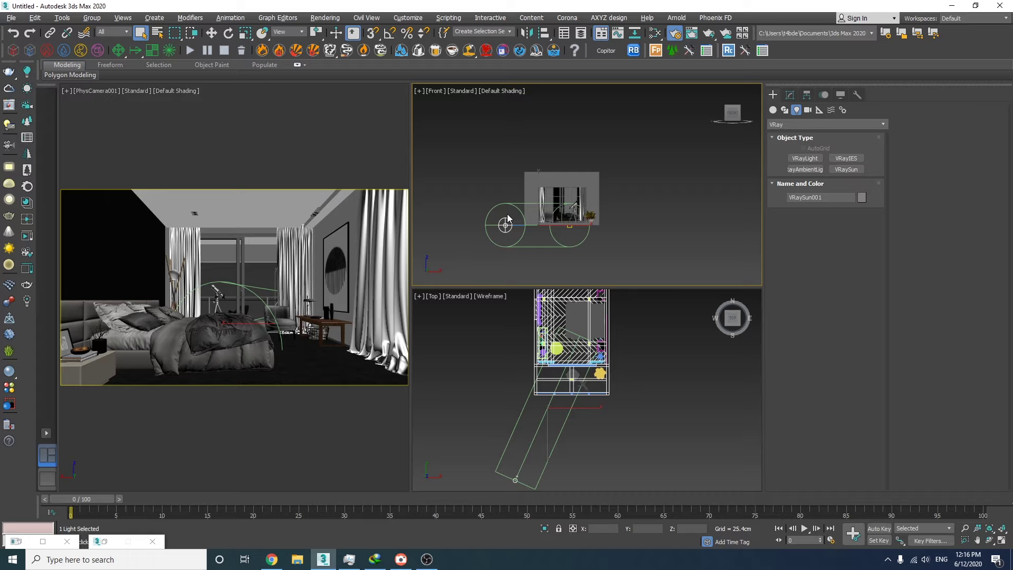
key(w)
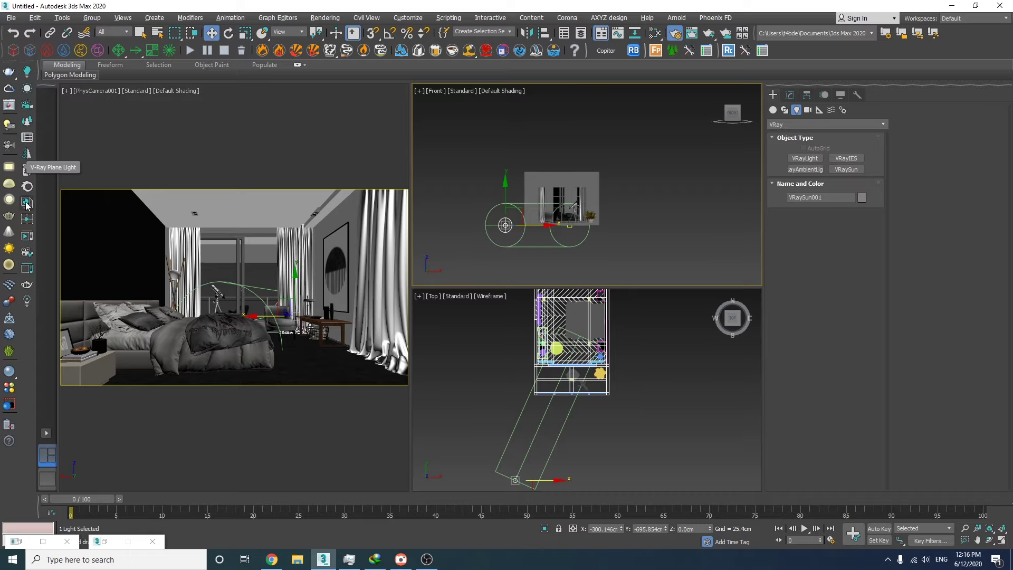
click(9, 104)
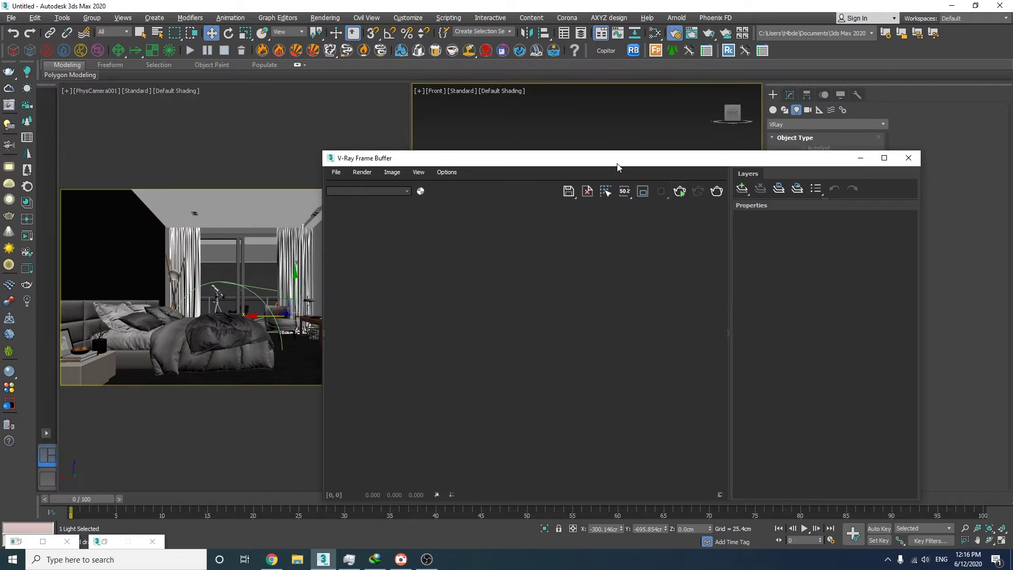
drag(617, 164, 506, 129)
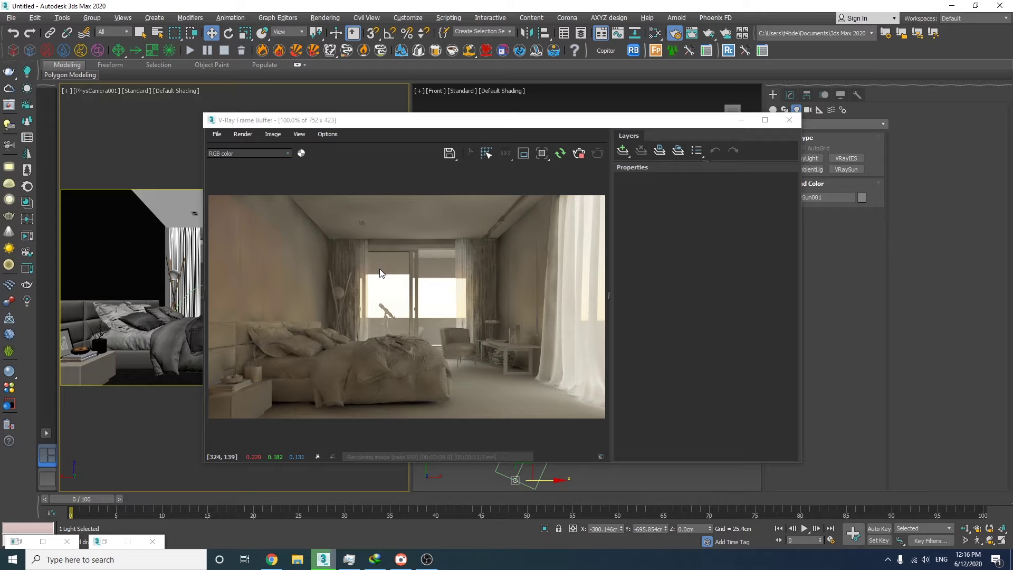
drag(373, 127, 179, 52)
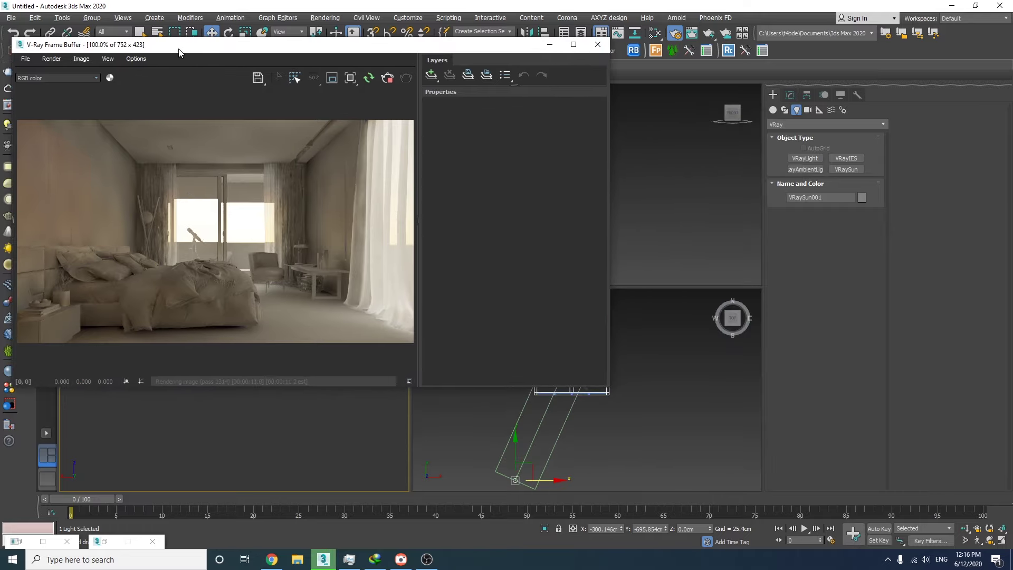
Narrow the frame buffer, raise the sun in the Front view to a Z of about 216 cm, and keep rendering the camera view
drag(417, 217, 419, 264)
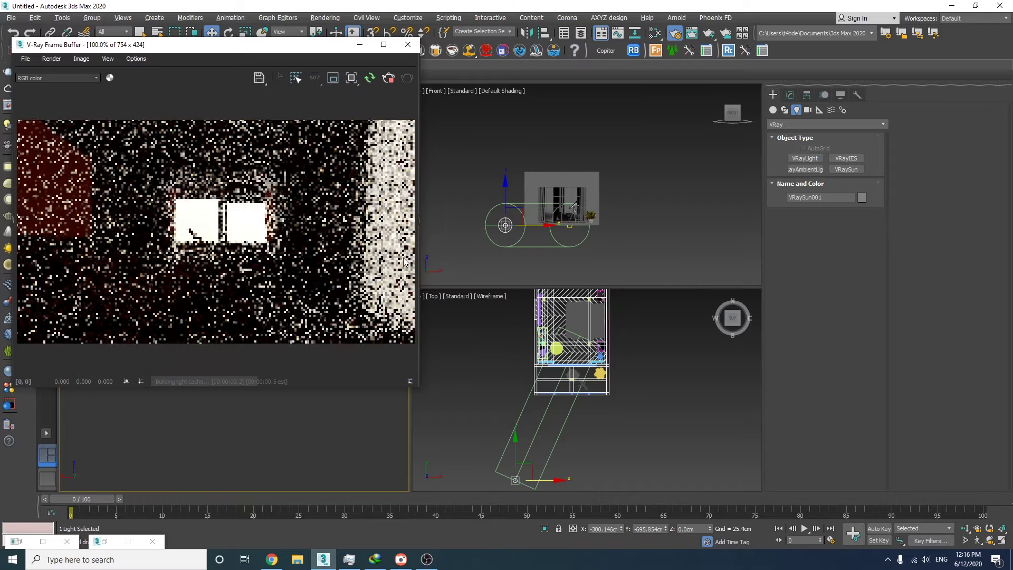
right_click(527, 447)
right_click(529, 216)
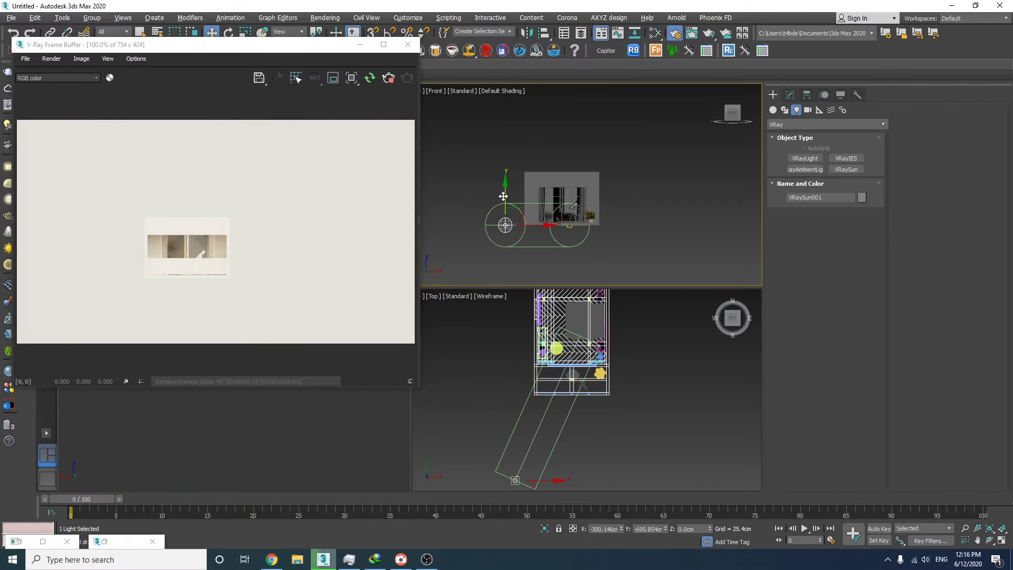
drag(503, 197, 501, 159)
drag(290, 47, 381, 250)
right_click(273, 184)
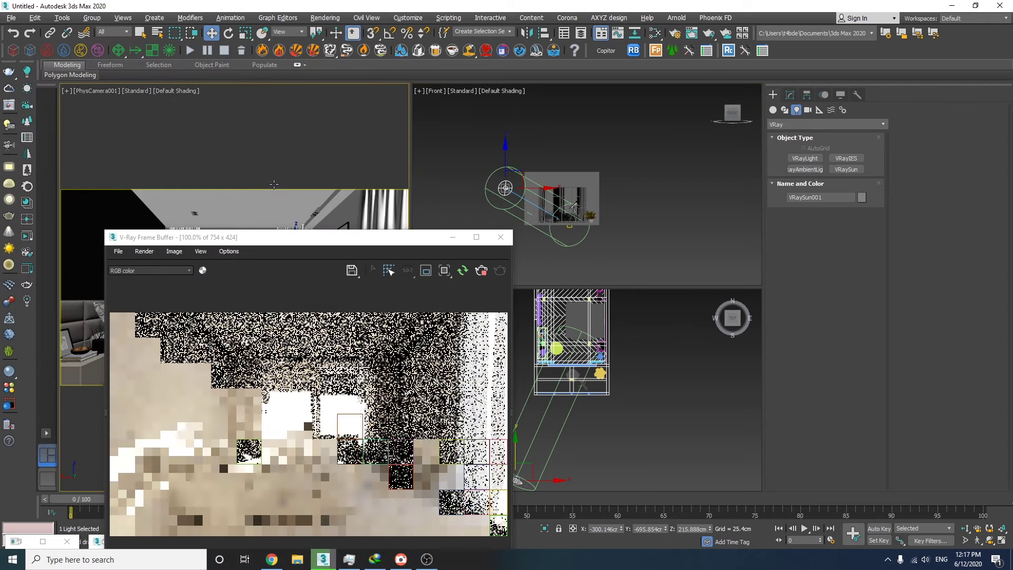
drag(306, 241, 245, 95)
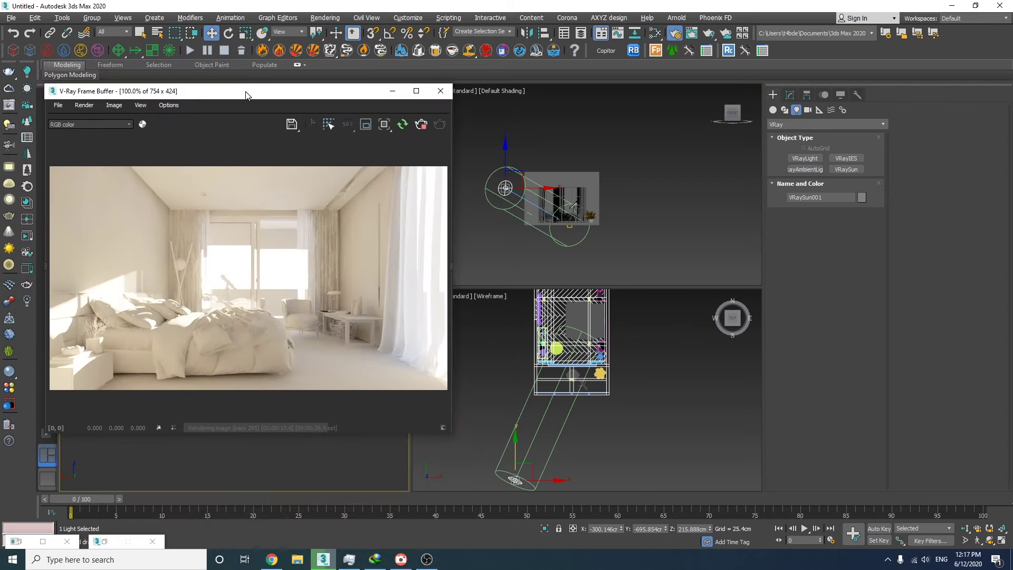
Try several sun directions around the bedroom, ending at about X -217, Y -183 and Z 640 cm beside the balcony corner
right_click(523, 188)
drag(534, 188, 585, 190)
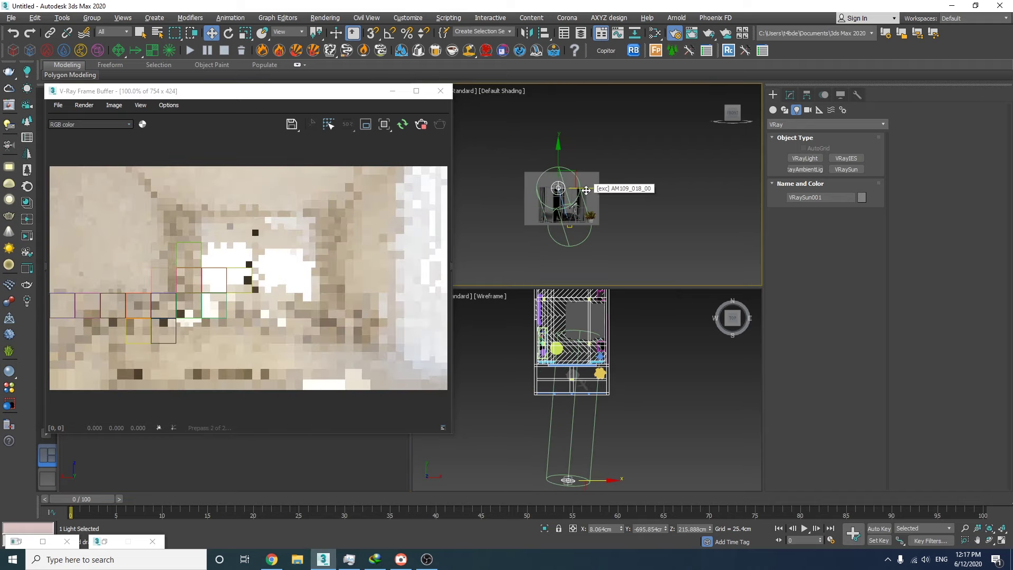
scroll(644, 380, down, 2)
drag(610, 436, 545, 307)
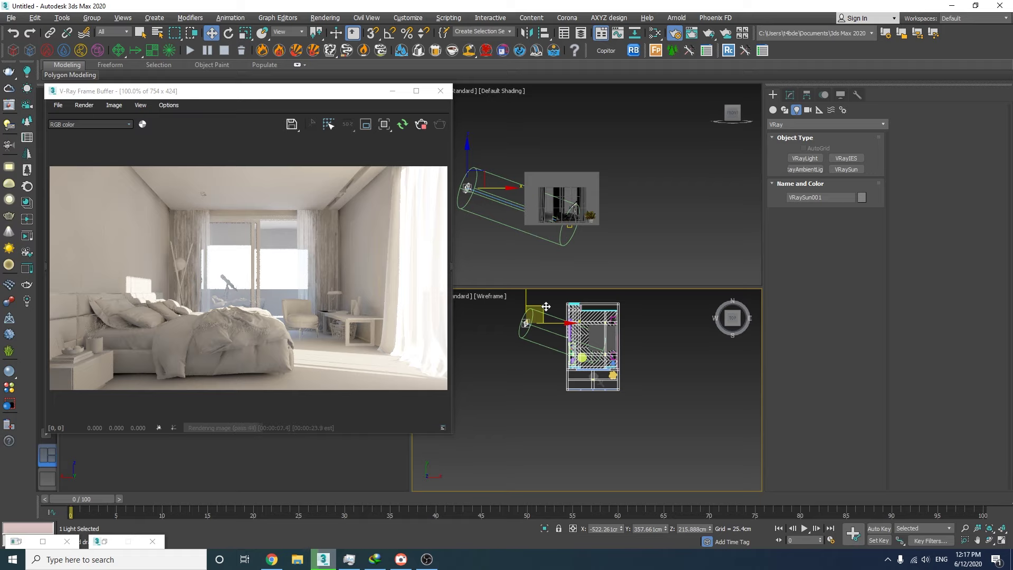
drag(484, 184, 504, 108)
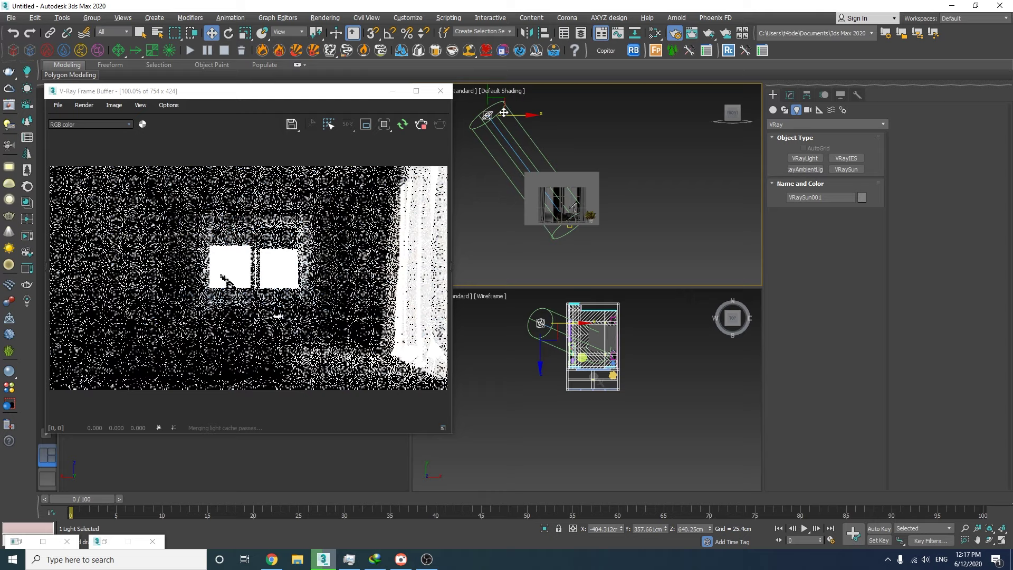
click(552, 328)
drag(556, 310, 577, 372)
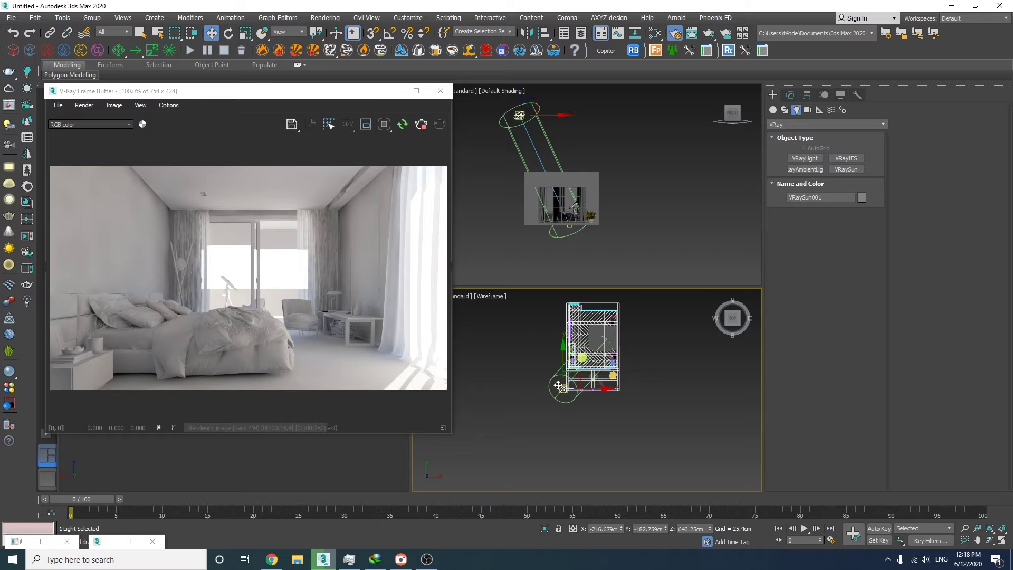
Try a size multiplier of 4.0 on the VRaySun and settle on 6.0 to soften its shadows
click(792, 95)
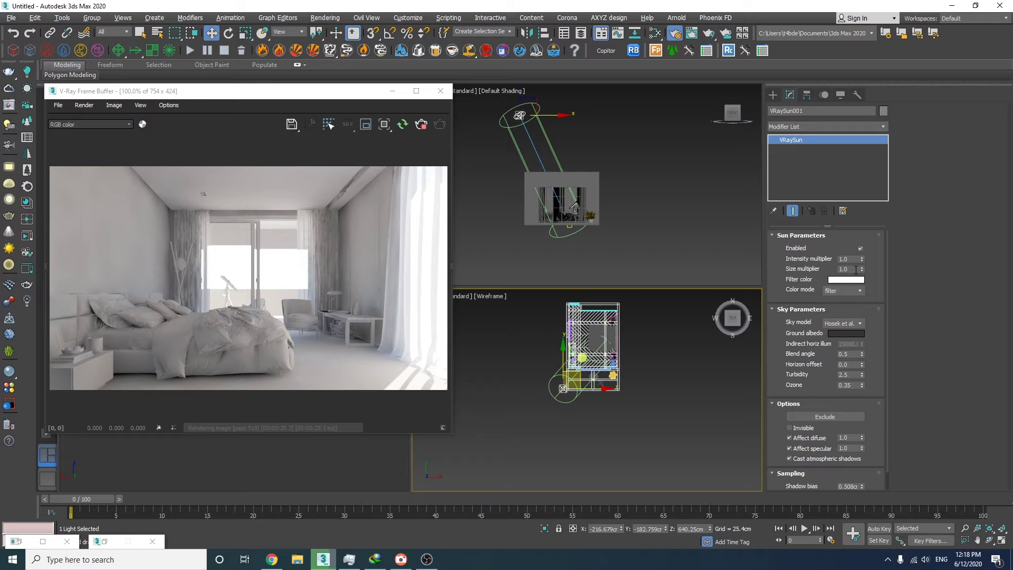
drag(855, 269, 817, 272)
key(Return)
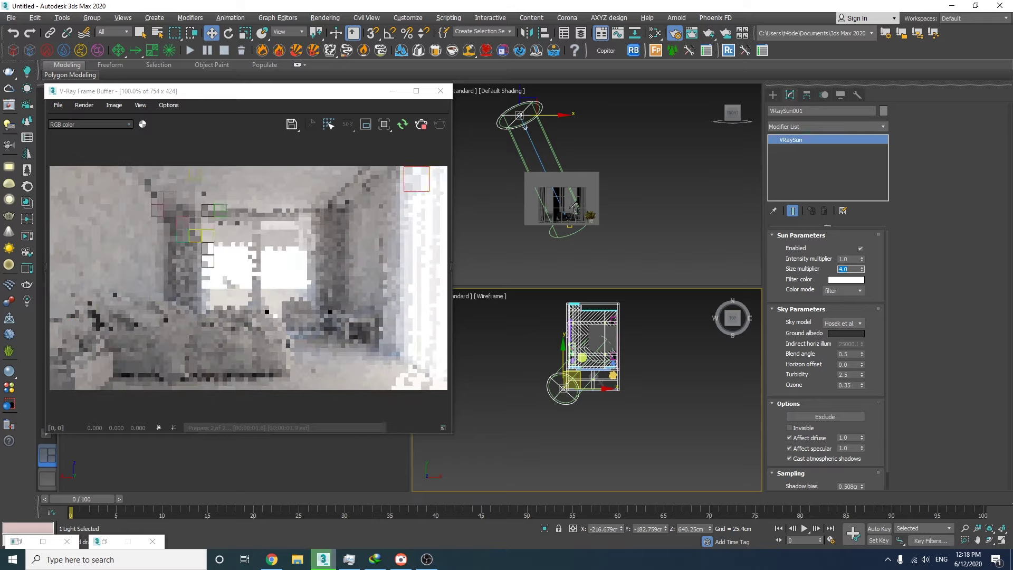
text(6)
key(Return)
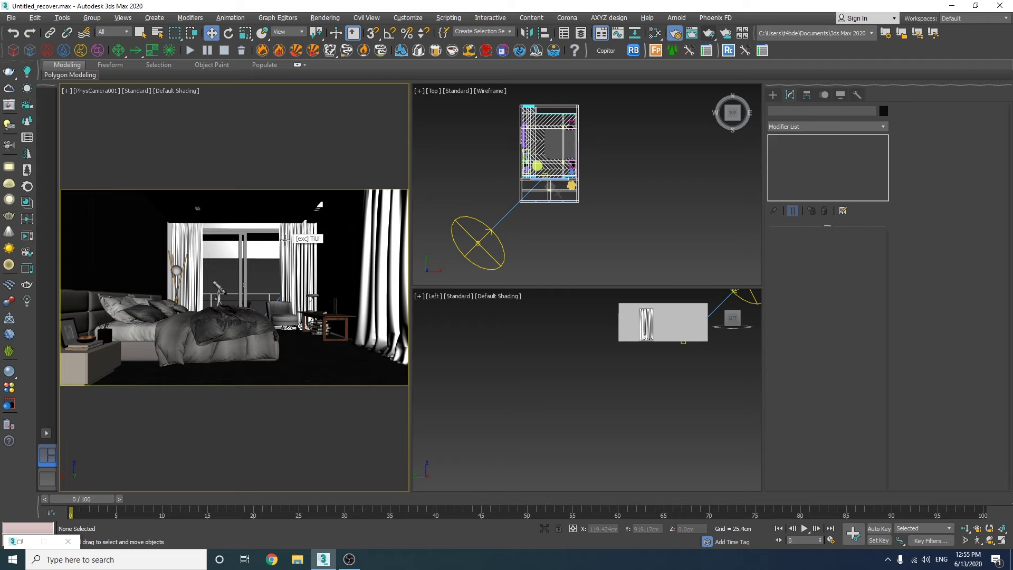
Select the VRaySun in the Top view and set its X position to 500 cm
click(474, 245)
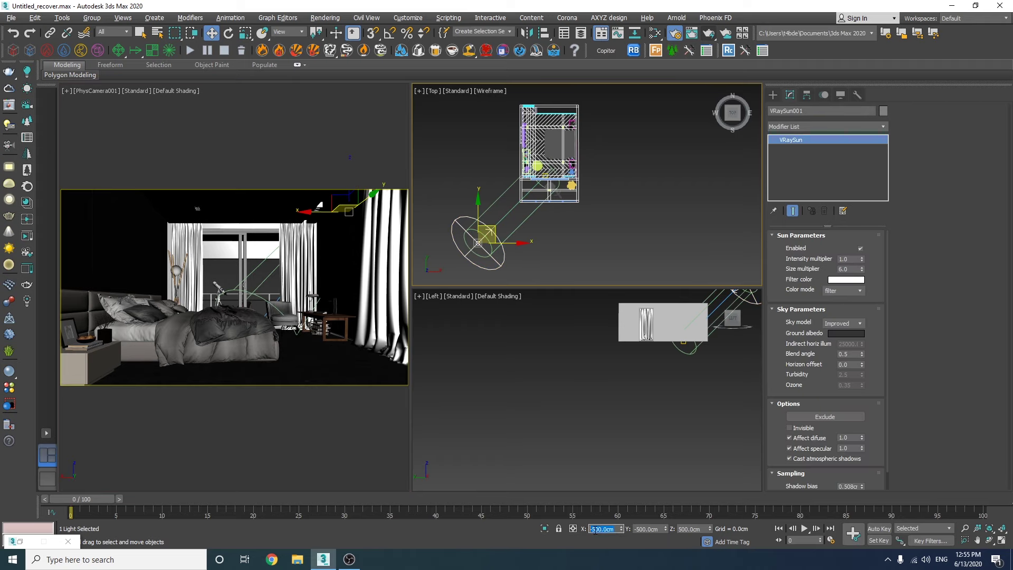
key(Return)
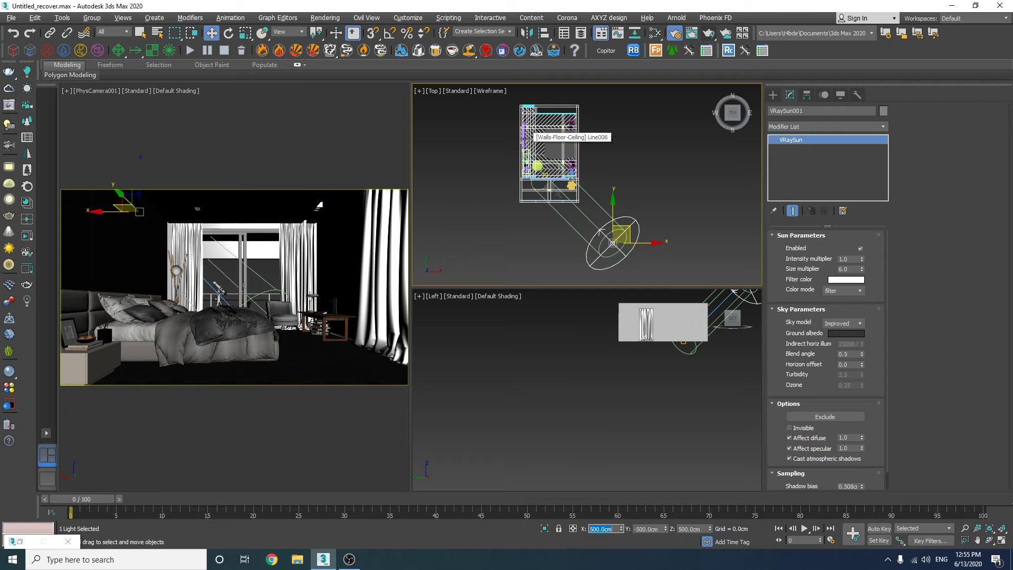
Select the camera of the PhysCamera001 view, open the V-Ray frame buffer and start an interactive render
click(95, 91)
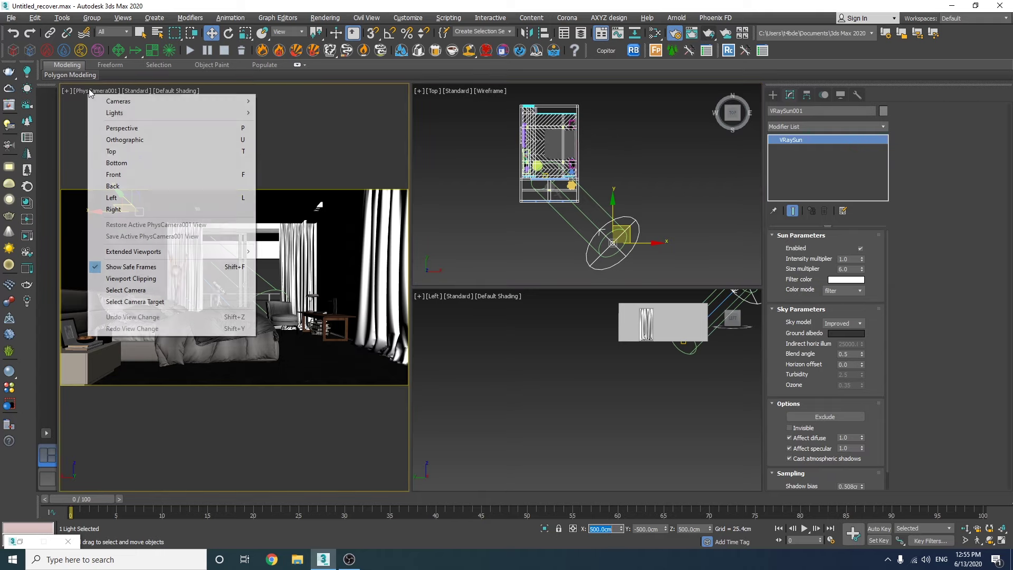
click(143, 294)
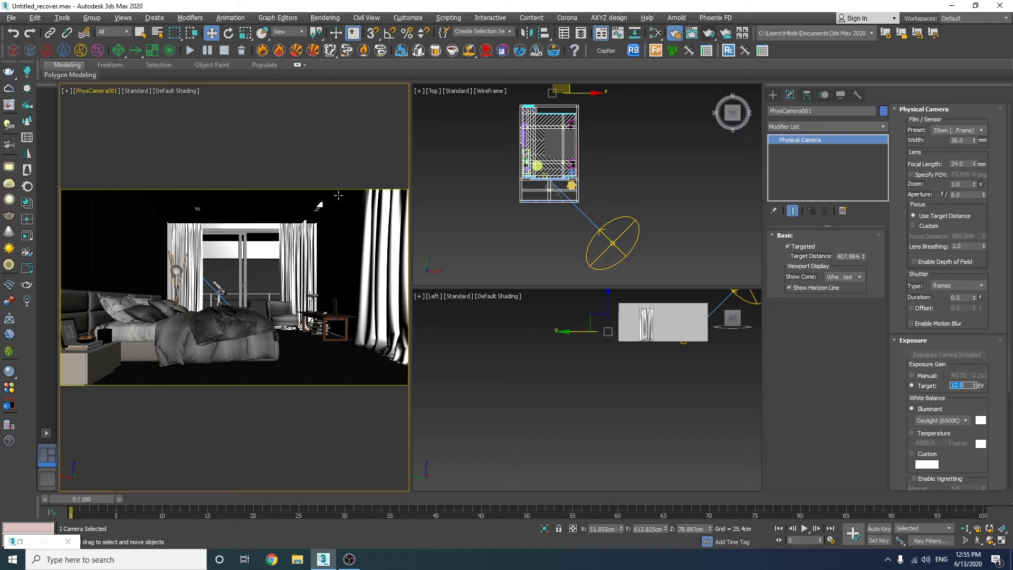
click(27, 106)
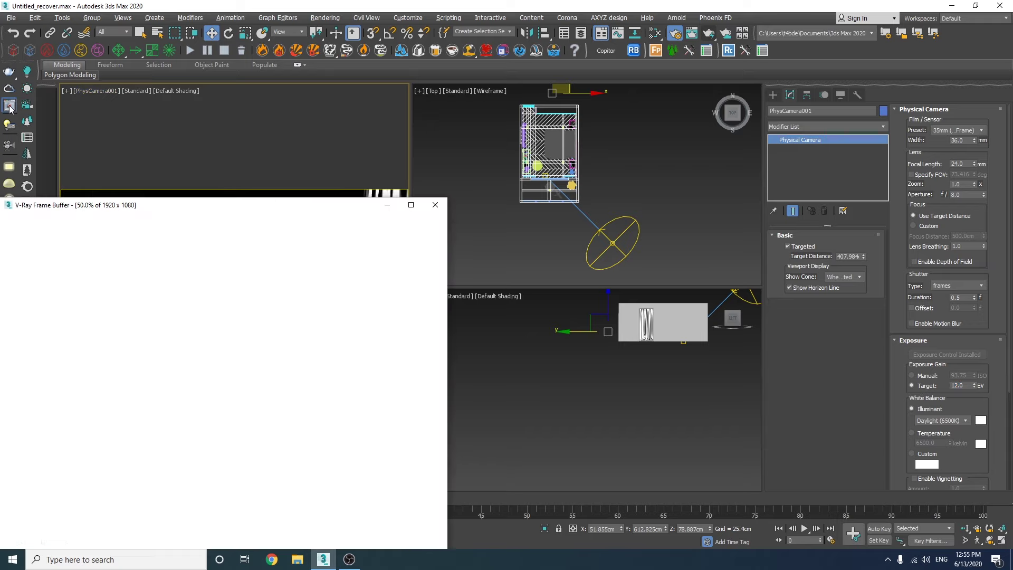
drag(132, 210, 289, 129)
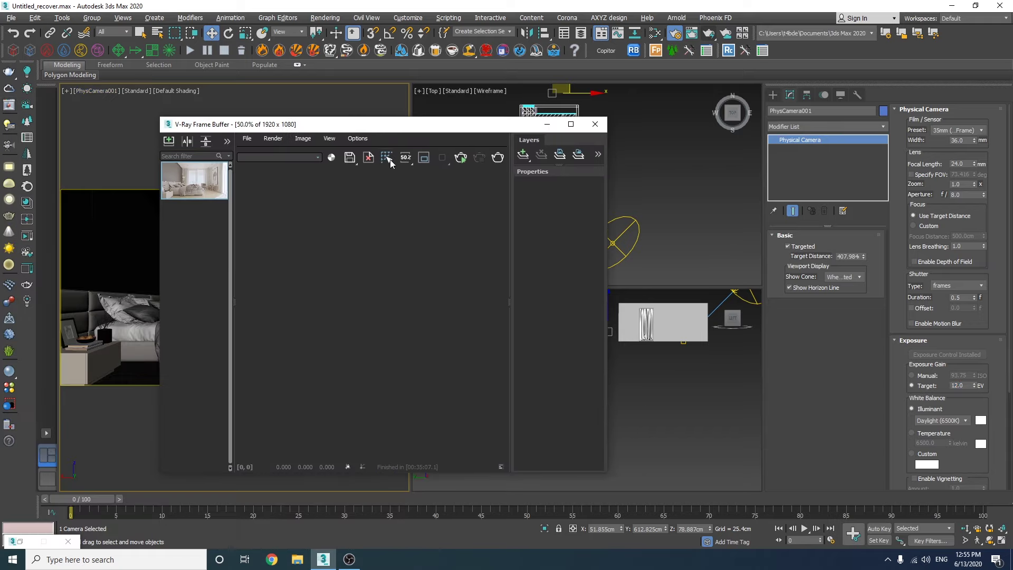
click(458, 161)
click(460, 159)
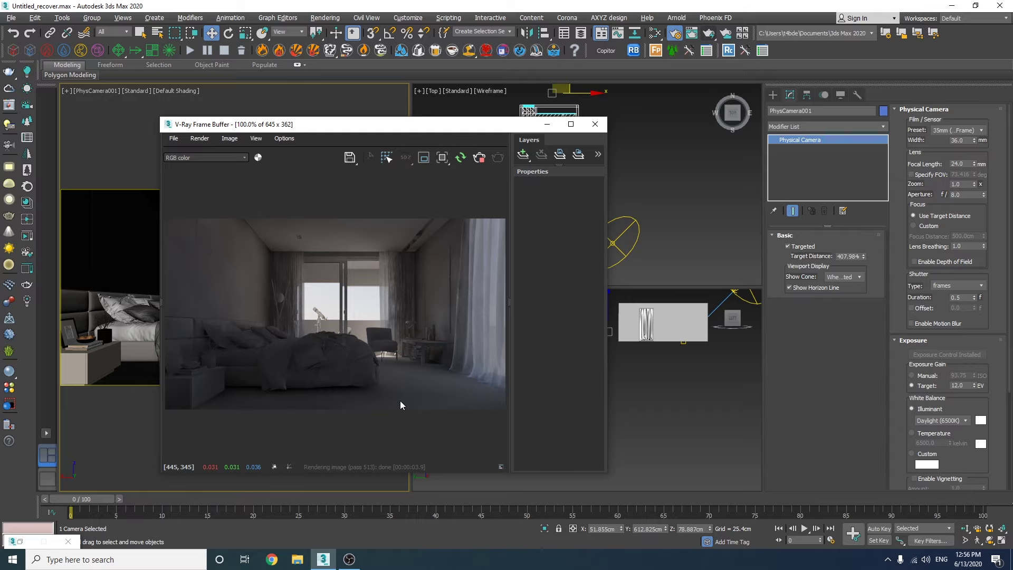
Set the camera's exposure target to 11 EV and move the frame buffer off the camera view
double_click(960, 386)
text(1)
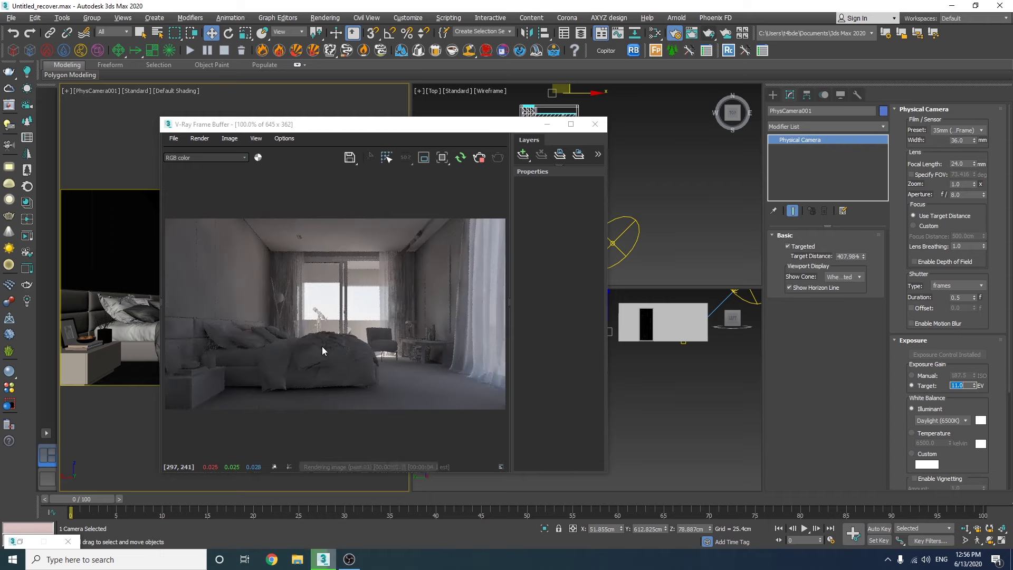
drag(326, 132, 651, 128)
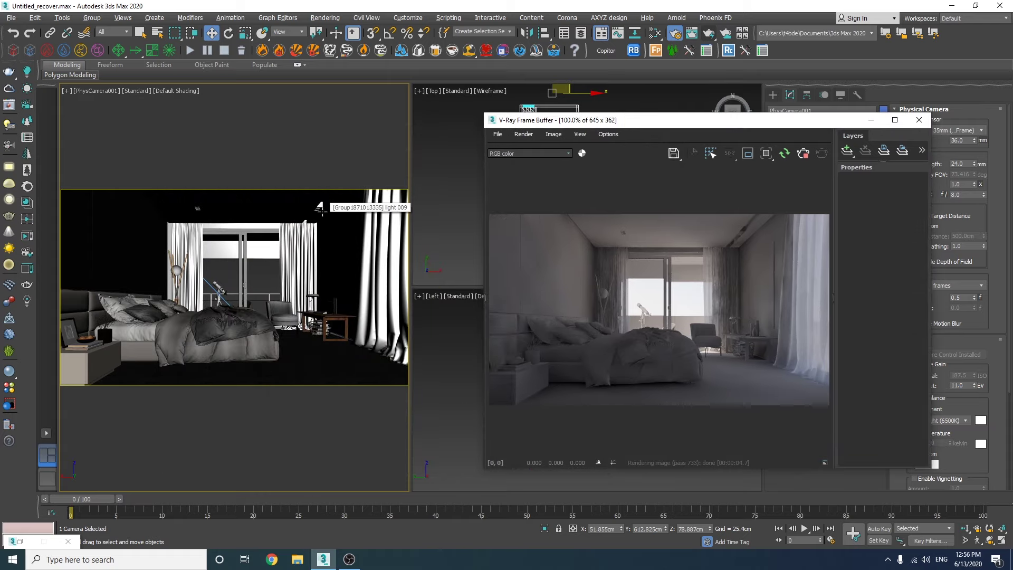
Deselect everything, check the camera view briefly with edged faces, and close the frame buffer
click(161, 216)
key(ctrl+d)
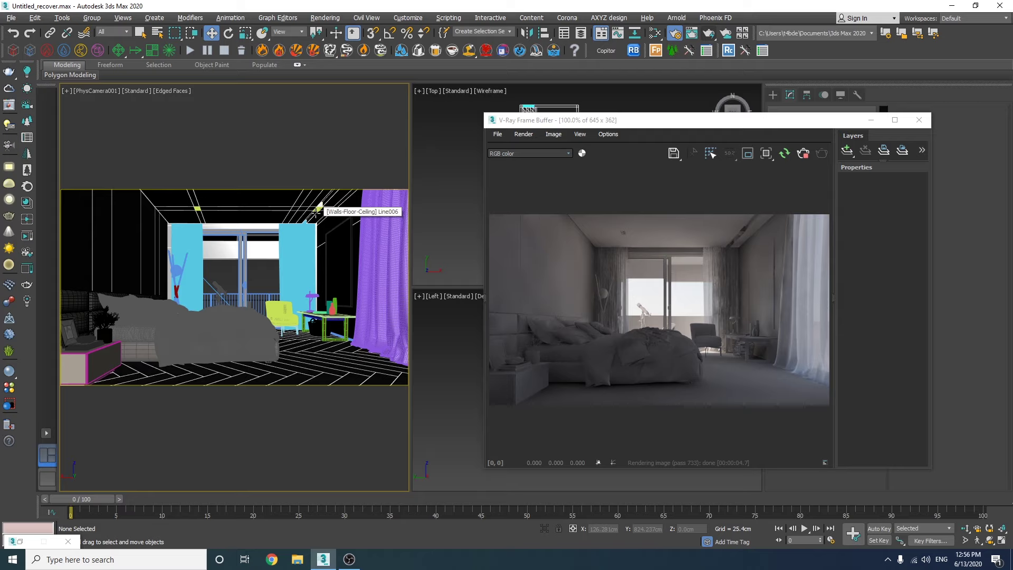
key(F4)
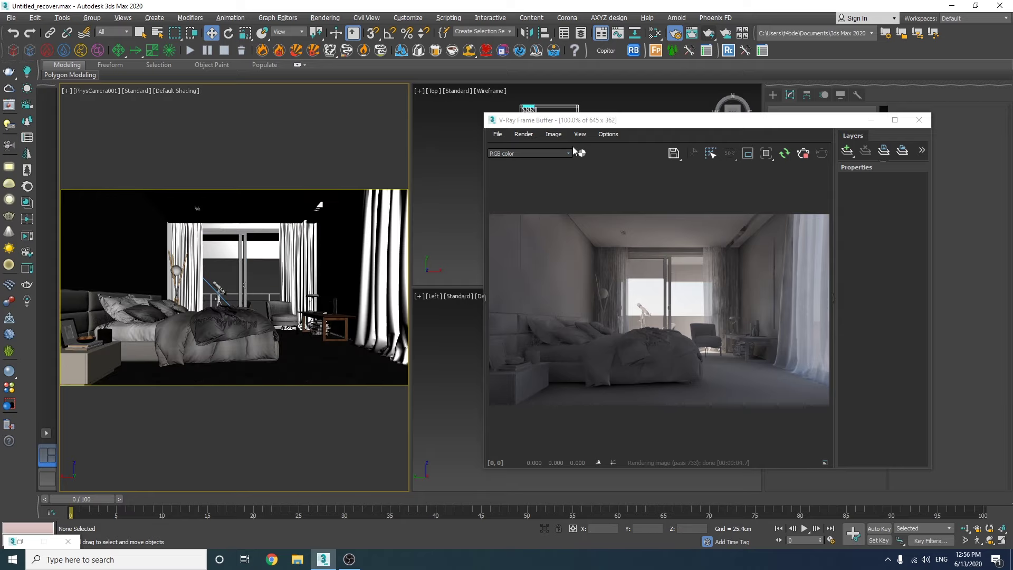
key(Escape)
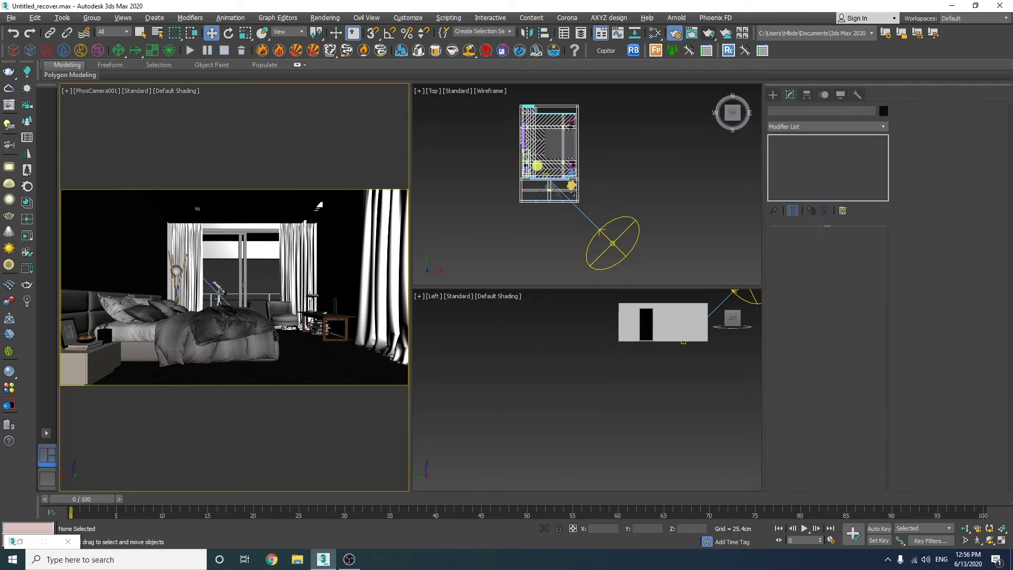
Create a targeted VRayIES light in a maximized Front view, pointing straight down from just below a ceiling spotlight
scroll(561, 157, up, 4)
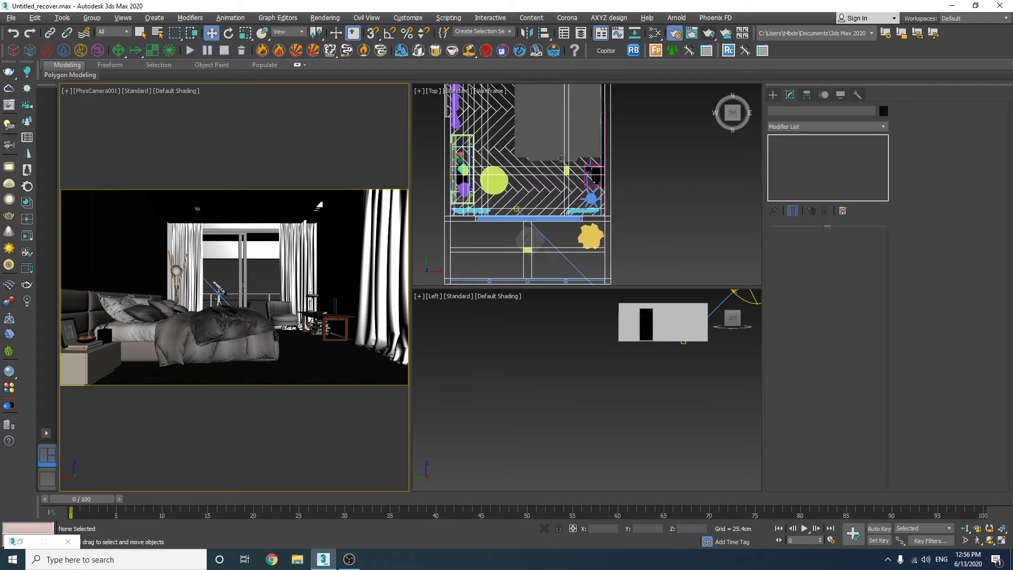
key(alt+w)
key(f)
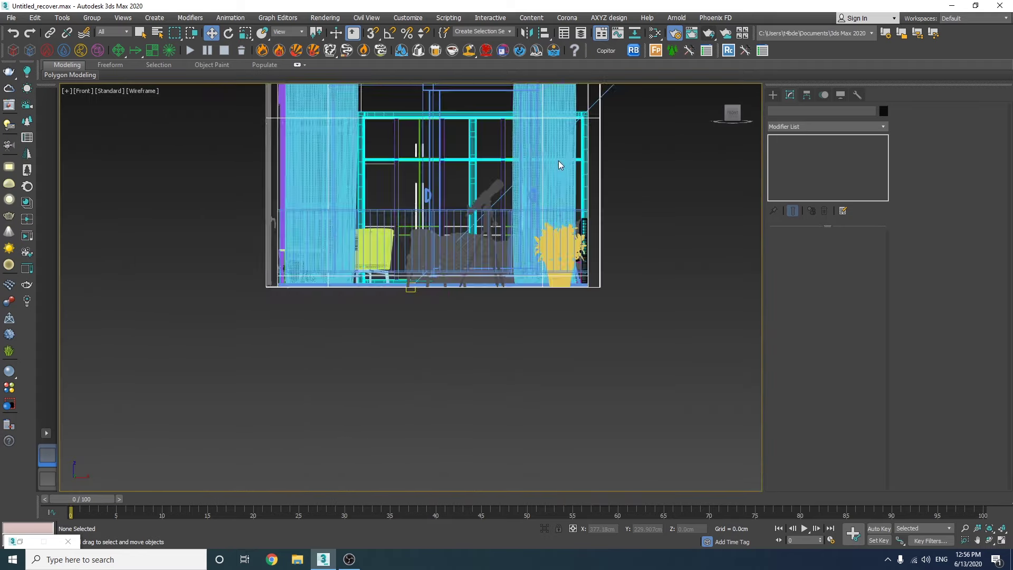
key(z)
click(773, 95)
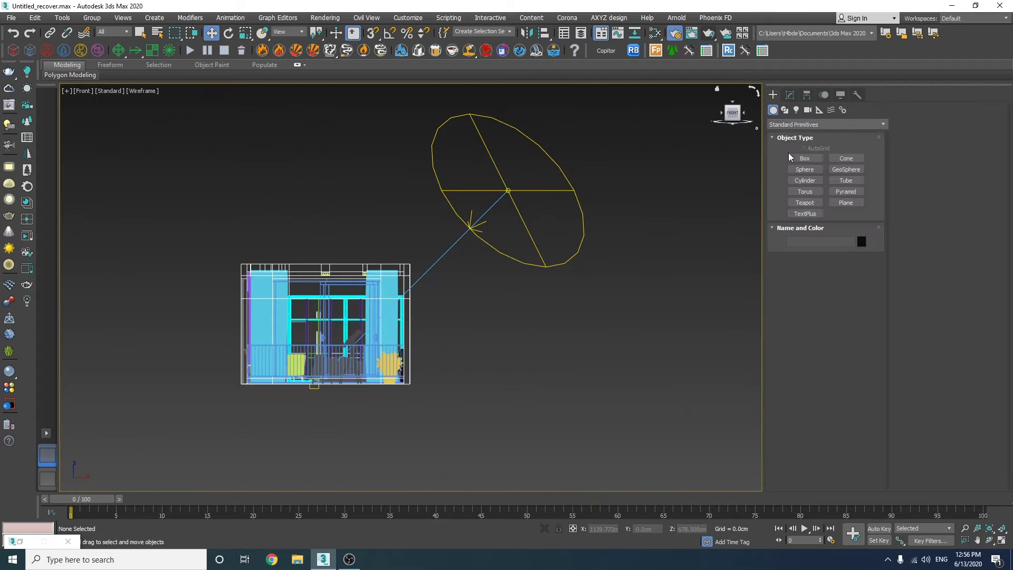
click(796, 110)
click(780, 124)
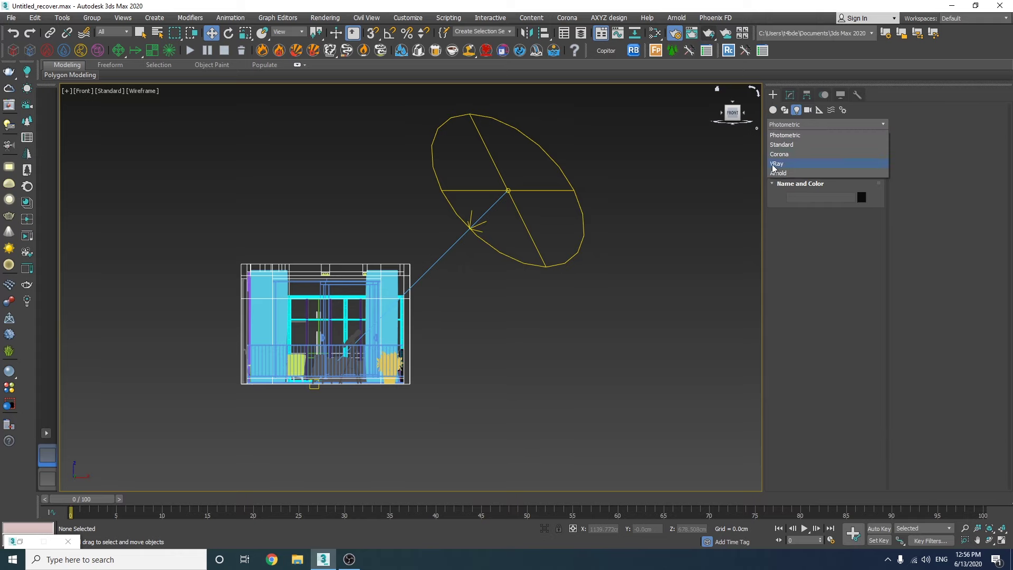
click(774, 164)
click(845, 159)
scroll(369, 254, up, 10)
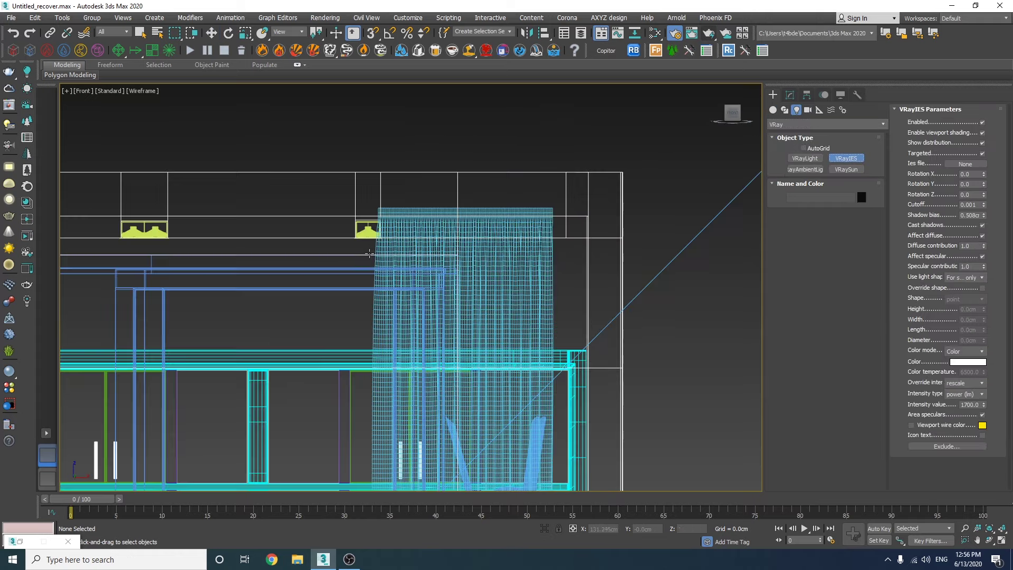
drag(366, 254, 363, 384)
Align the IES light with one lamp of the double ceiling spotlight in the Top view and copy it to the twin lamp
scroll(349, 367, down, 6)
scroll(343, 449, up, 5)
key(t)
key(w)
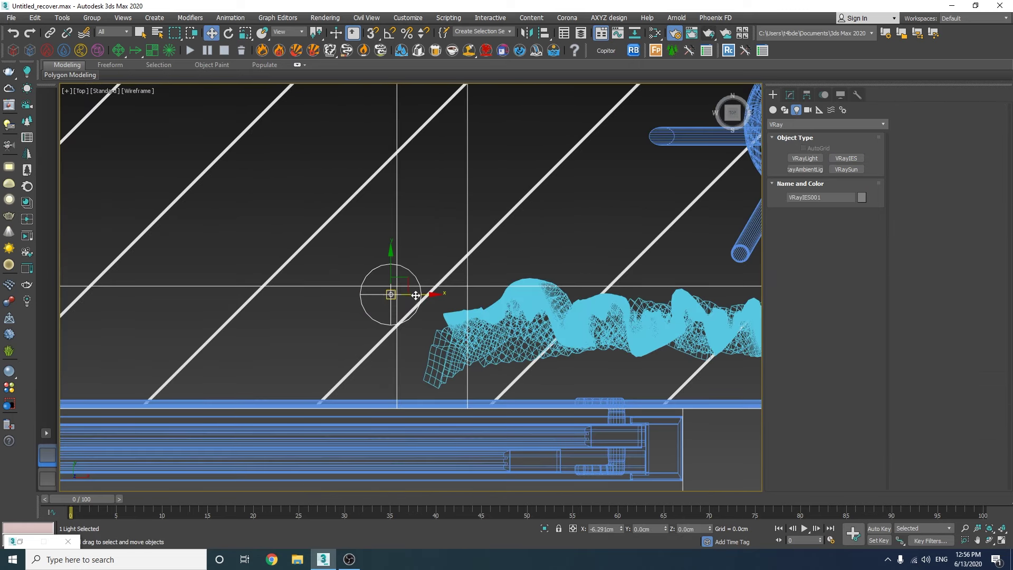
scroll(390, 302, down, 5)
scroll(398, 195, up, 5)
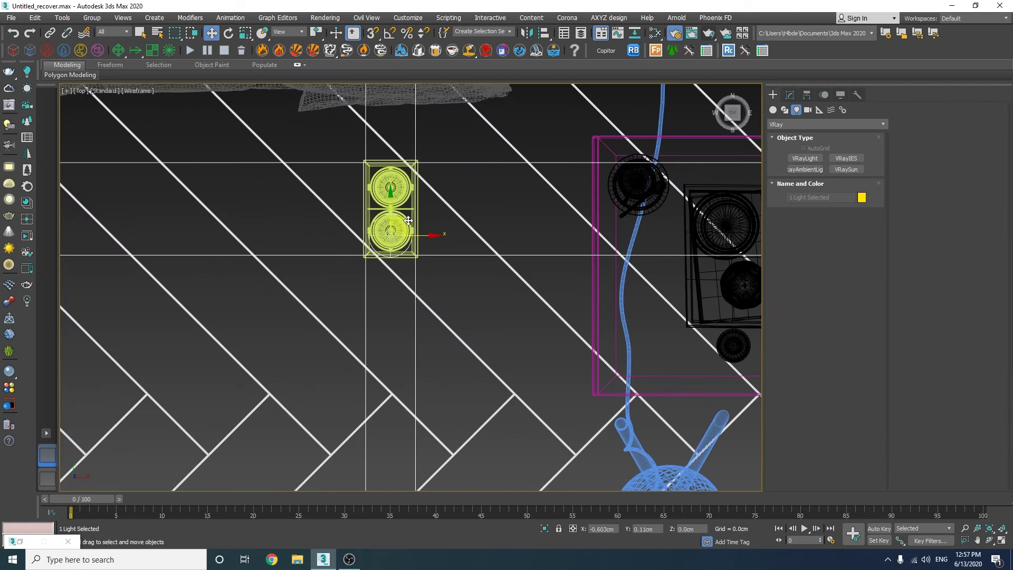
shift+drag(397, 163, 397, 155)
click(508, 323)
Select both IES lights, copy them to the double spotlight on the other side of the bed, and align them with its lamps
ctrl+click(393, 247)
scroll(389, 232, down, 3)
middle_drag(389, 182, 386, 386)
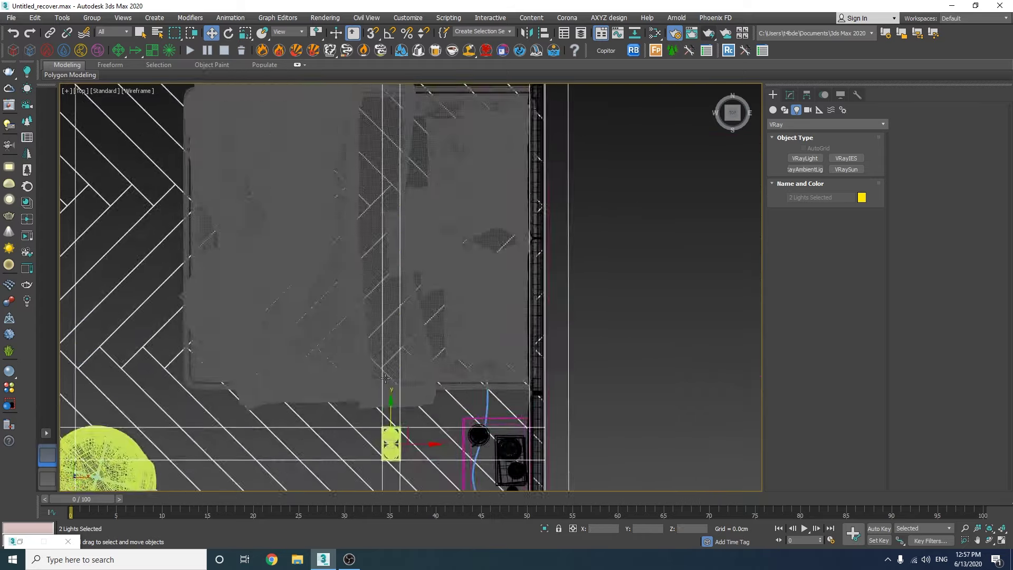
scroll(386, 386, down, 3)
shift+drag(389, 381, 390, 242)
click(508, 323)
scroll(387, 256, up, 6)
drag(383, 312, 383, 294)
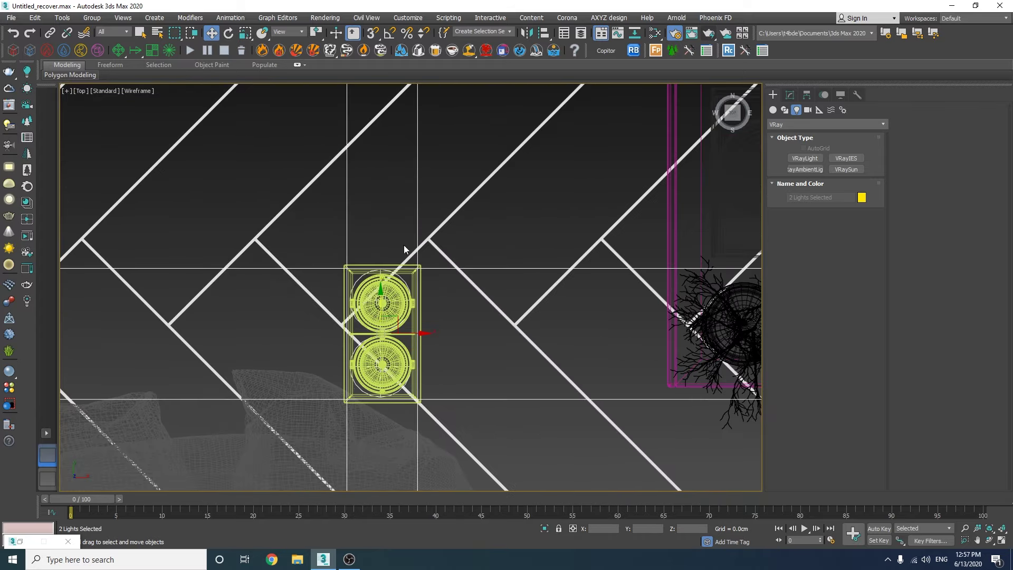
scroll(406, 240, down, 5)
key(shift+g)
ctrl+drag(440, 477, 365, 393)
key(shift+g)
shift+drag(430, 351, 229, 345)
key(Return)
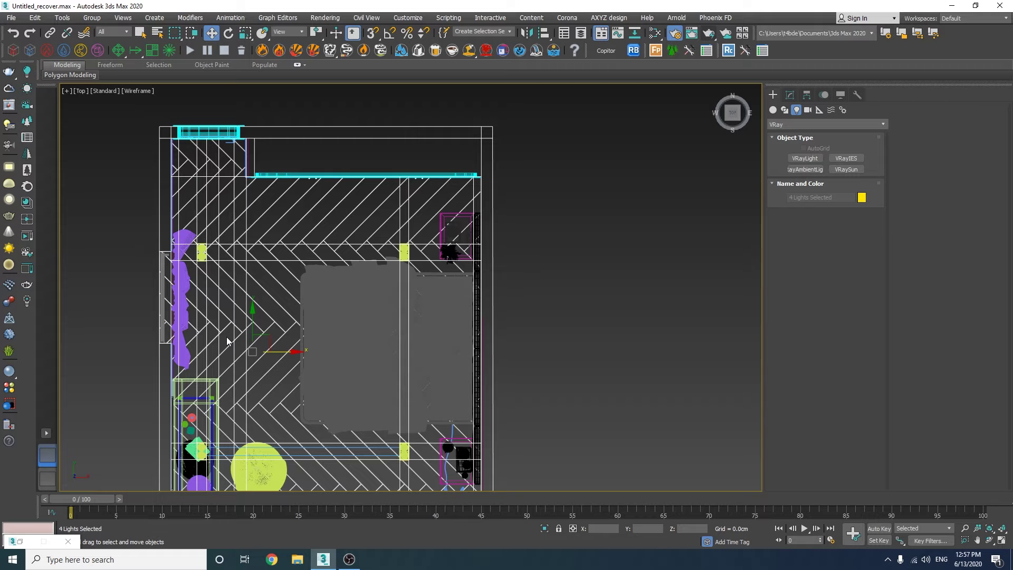
key(shift+g)
key(ctrl+z)
key(ctrl+z)
Select all four IES lights with the geometry hidden and copy them across the room to the spotlights on the curtain side
key(shift+g)
ctrl+drag(383, 430, 422, 472)
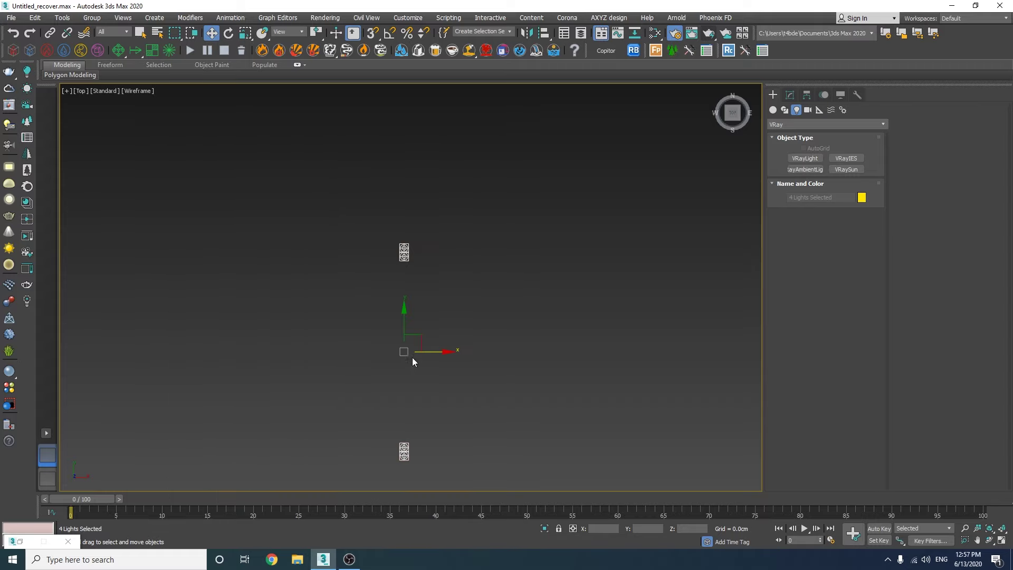
key(shift+g)
mouse_move(430, 351)
shift+mouse_down()
mouse_move(216, 323)
mouse_move(226, 326)
shift+mouse_up()
key(Return)
Frame the copied IES lights in a shaded Perspective view
key(p)
key(z)
mouse_move(422, 349)
alt+middle_down()
mouse_move(417, 321)
mouse_move(348, 264)
alt+middle_up()
key(F3)
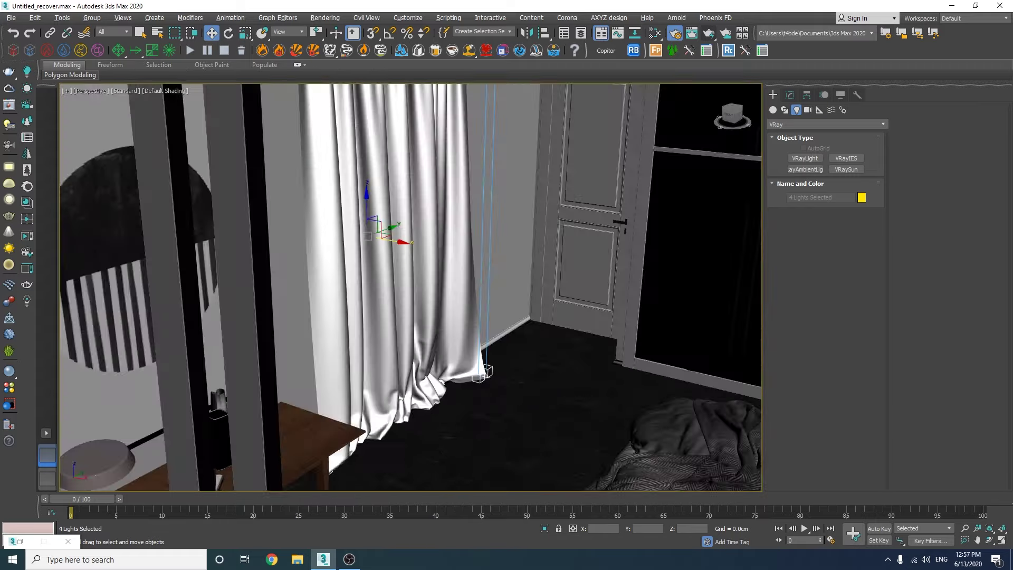
Spread apart the targets of the two IES lights at the spotlight by the curtain near the wardrobe
scroll(571, 403, up, 4)
click(571, 403)
scroll(571, 402, down, 8)
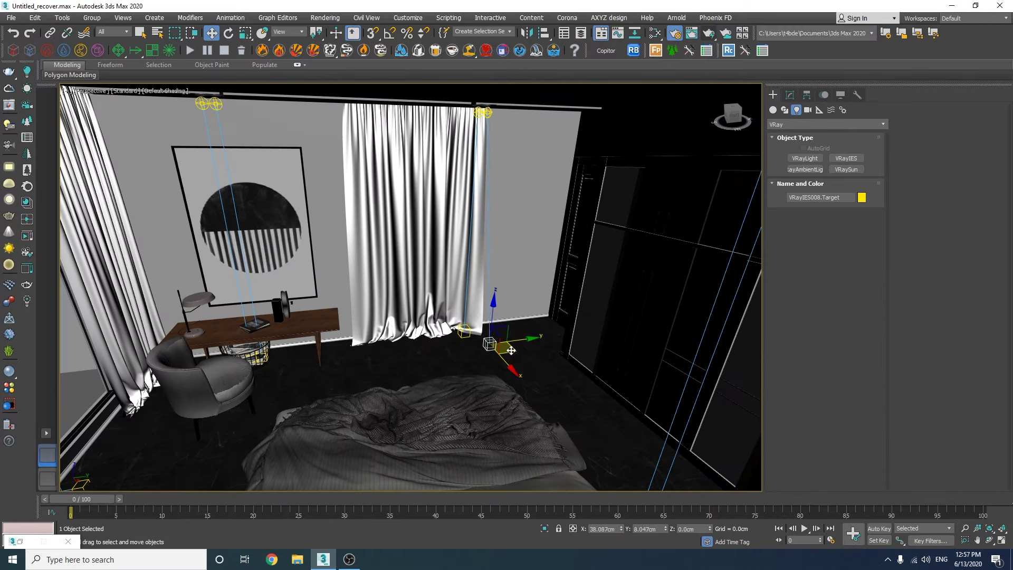
click(464, 331)
drag(511, 350, 430, 354)
Spread apart the two IES light targets above the desk, isolating the lights by hiding the geometry where needed
click(261, 359)
key(shift+g)
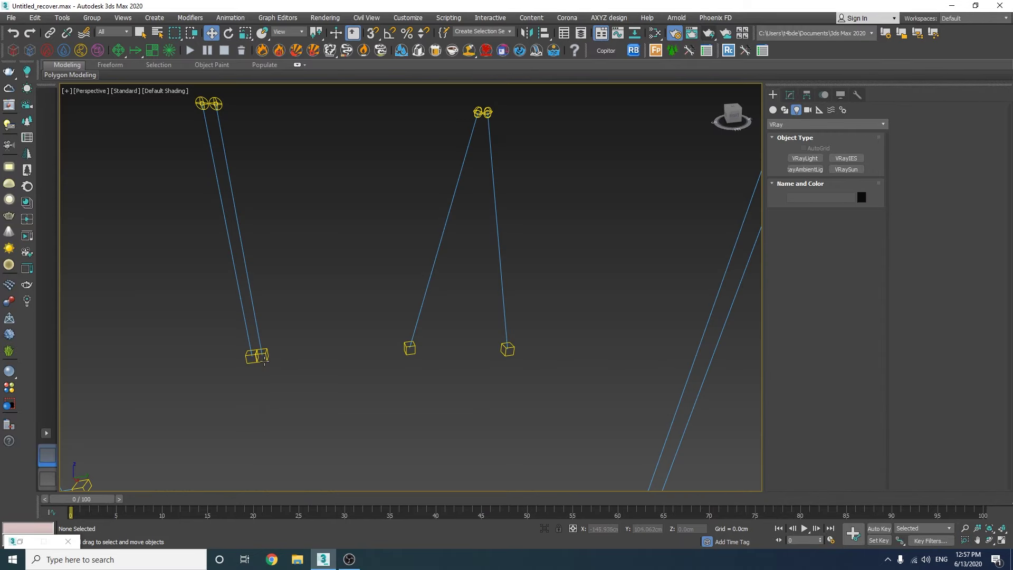
click(266, 358)
key(shift+g)
drag(292, 352, 355, 349)
key(shift+g)
click(253, 360)
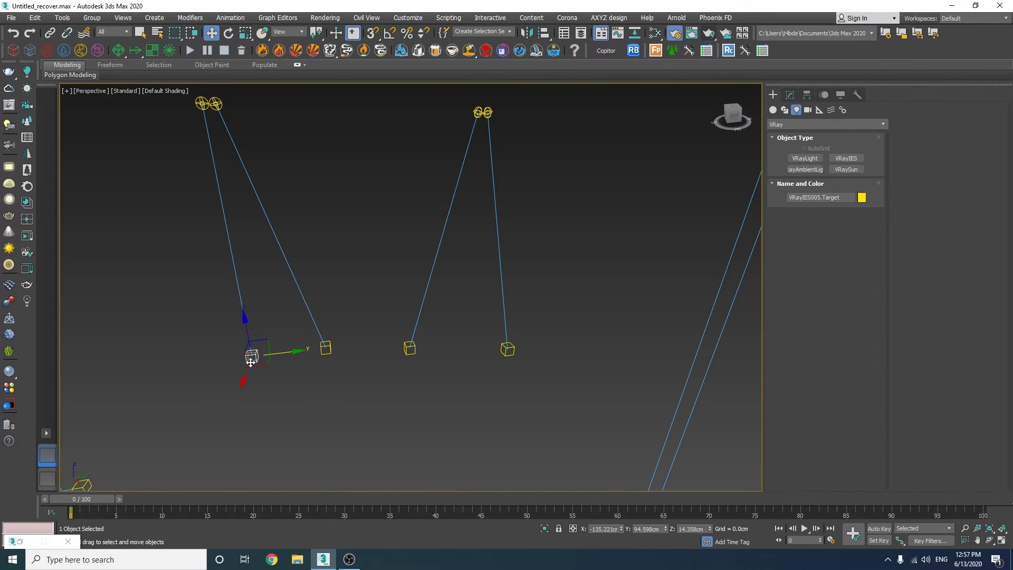
key(shift+g)
drag(258, 383, 191, 417)
Spread apart the two IES light targets on the window side of the bed
alt+middle_drag(191, 416, 288, 324)
click(285, 365)
drag(261, 377, 332, 355)
alt+middle_drag(333, 355, 288, 363)
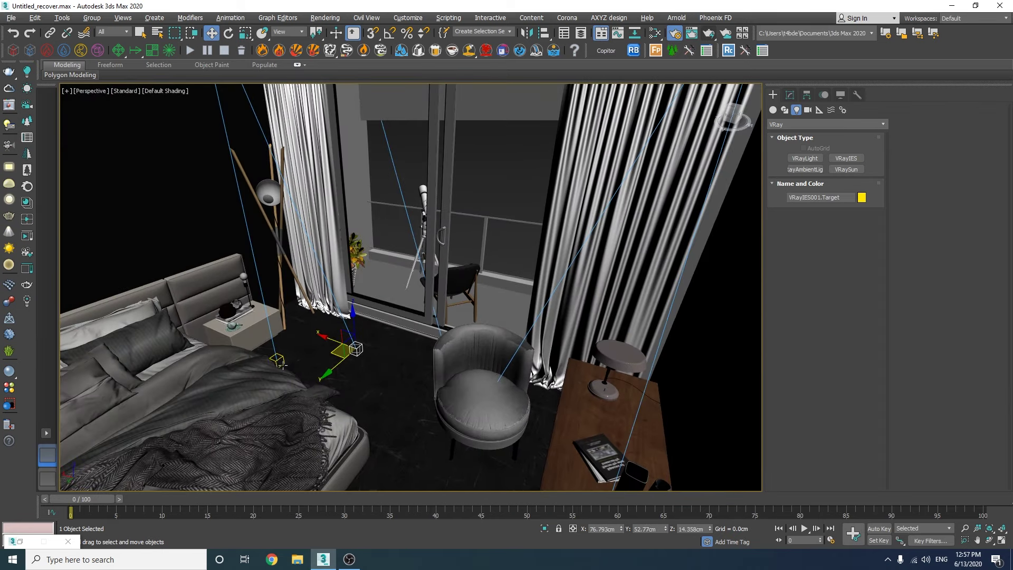
click(275, 363)
drag(275, 363, 203, 387)
Move one IES light target on the wardrobe side of the bed away from its twin
alt+middle_drag(204, 387, 540, 332)
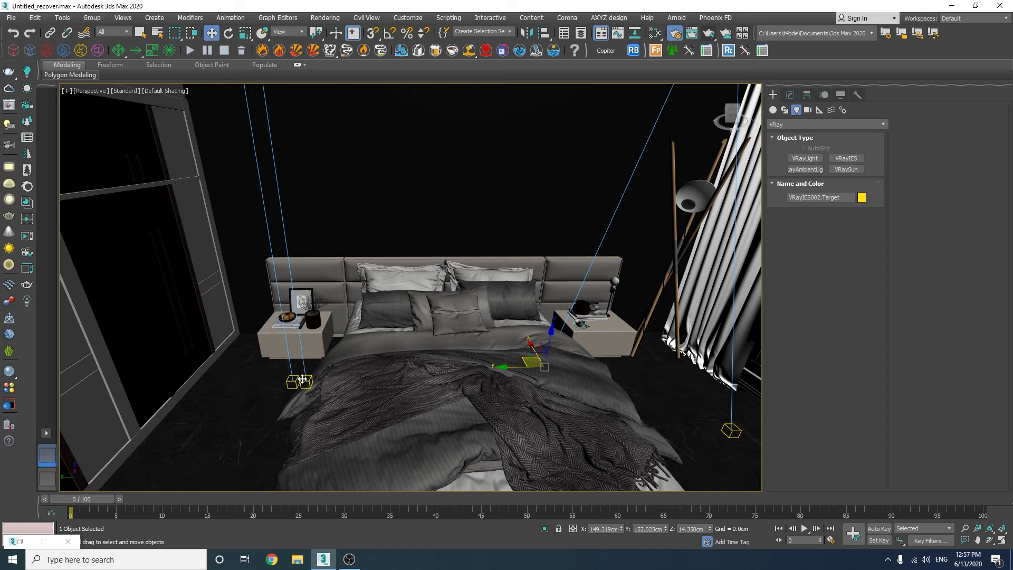
click(305, 378)
drag(283, 379, 207, 415)
alt+middle_drag(208, 415, 244, 410)
Select all eight IES lights in a wireframe Front view and lower them slightly further below the ceiling
key(alt+w)
middle_click(305, 266)
key(c)
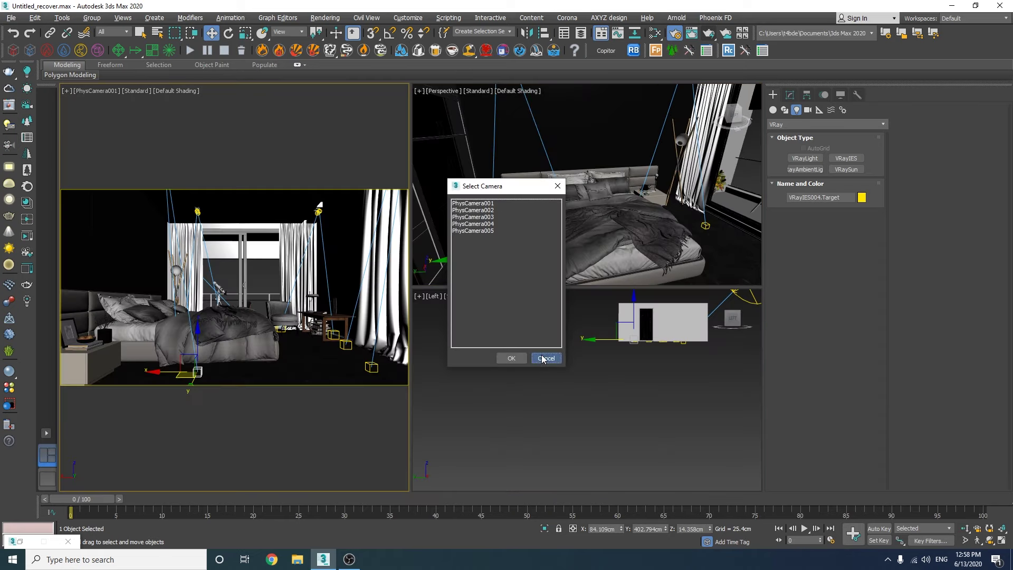
click(546, 358)
middle_click(540, 172)
key(f)
scroll(540, 172, down, 6)
key(F3)
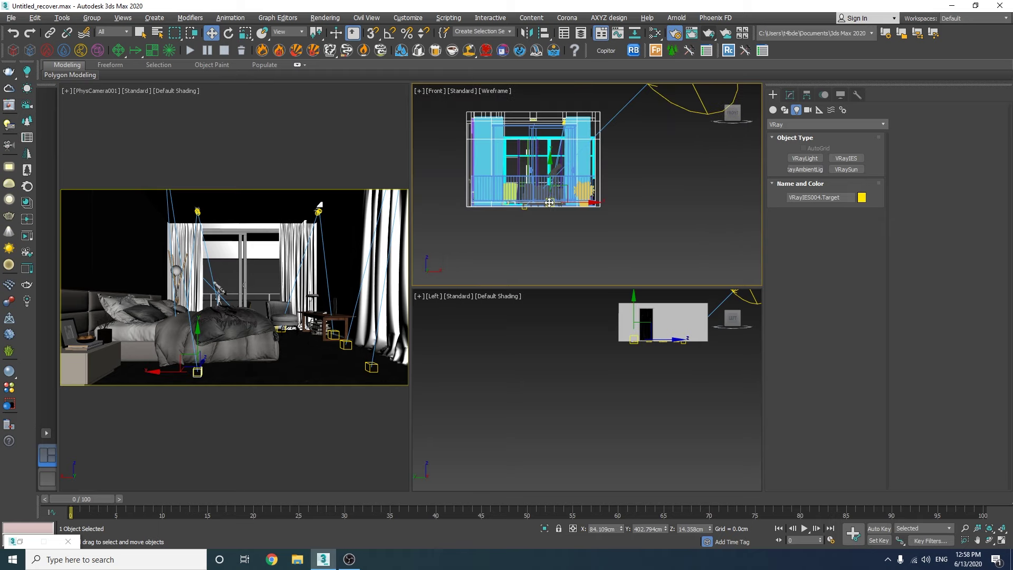
key(shift+g)
drag(576, 126, 465, 121)
key(shift+g)
scroll(541, 130, up, 7)
middle_drag(540, 130, 550, 179)
scroll(602, 188, down, 1)
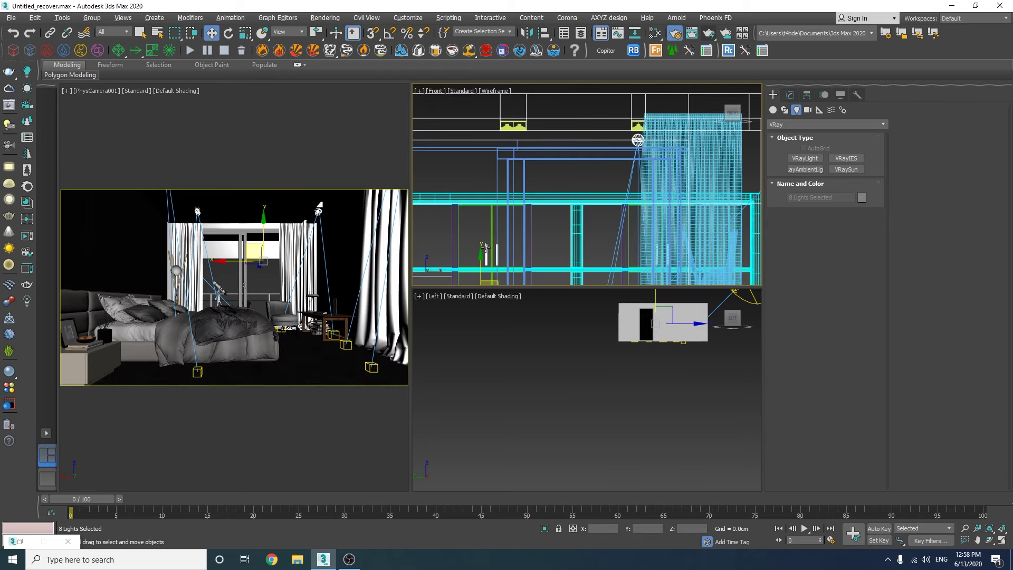
mouse_move(480, 254)
mouse_down()
mouse_move(474, 269)
mouse_move(481, 257)
mouse_up()
Load the Real-IES_wide_soft.ies profile into the IES lights through the one by the far ceiling spotlight
click(317, 214)
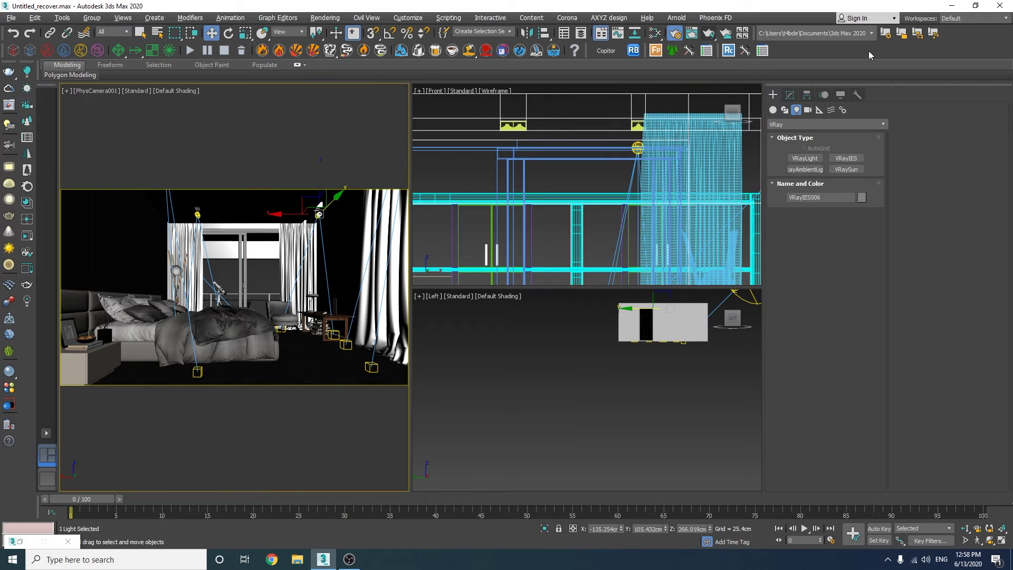
click(790, 94)
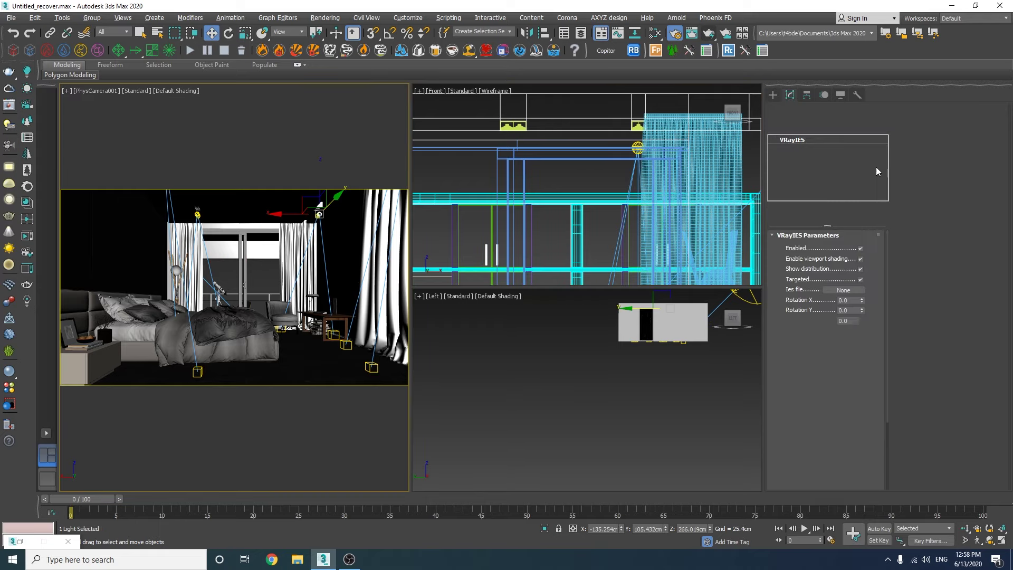
click(843, 290)
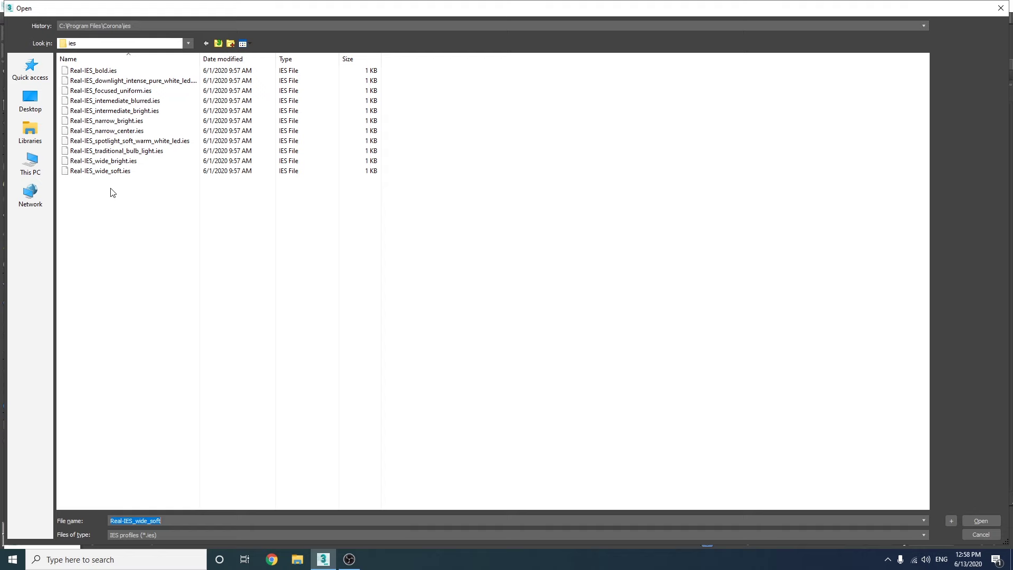
click(116, 171)
double_click(116, 171)
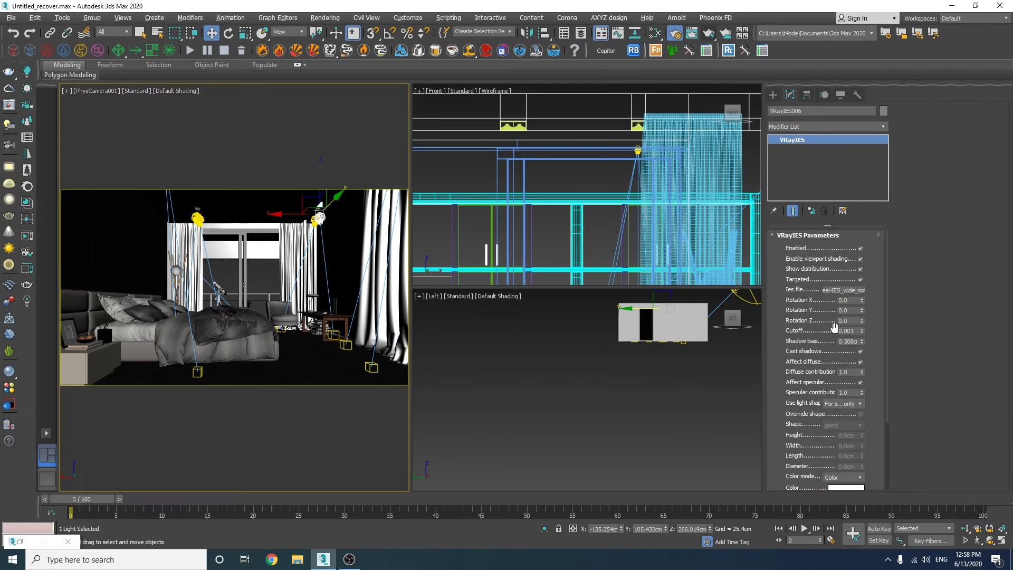
Set the IES light's color mode to Temperature with a color temperature of 5500
drag(819, 464, 817, 409)
click(839, 423)
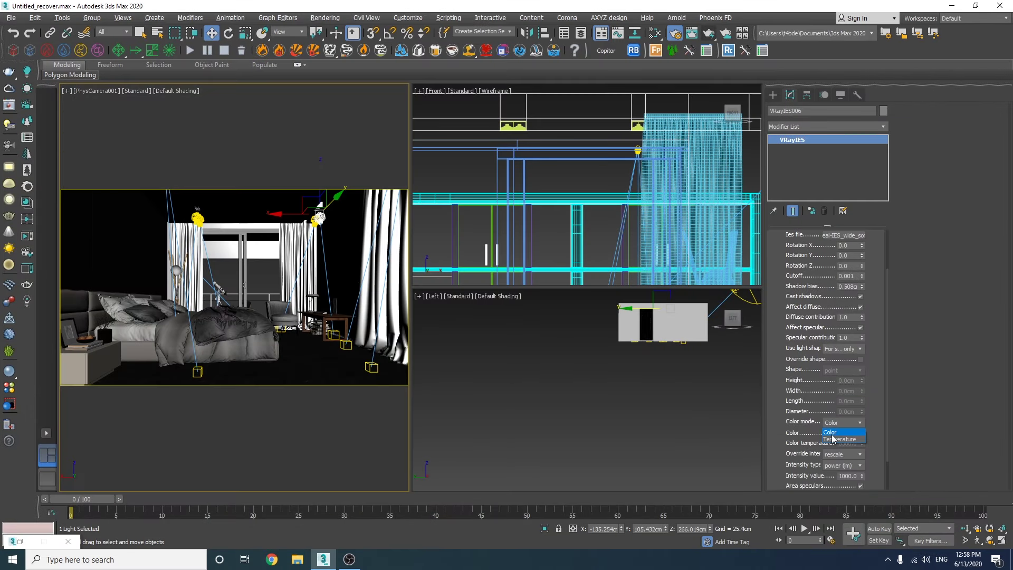
click(832, 440)
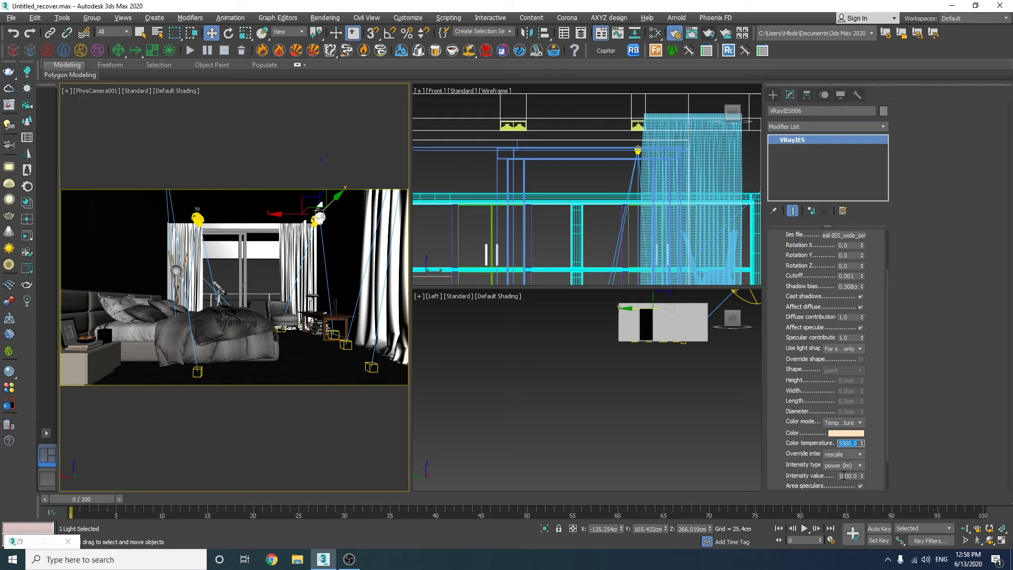
Run an interactive V-Ray render of the camera view and set the IES light's intensity value to 2000
click(11, 105)
drag(725, 122, 409, 118)
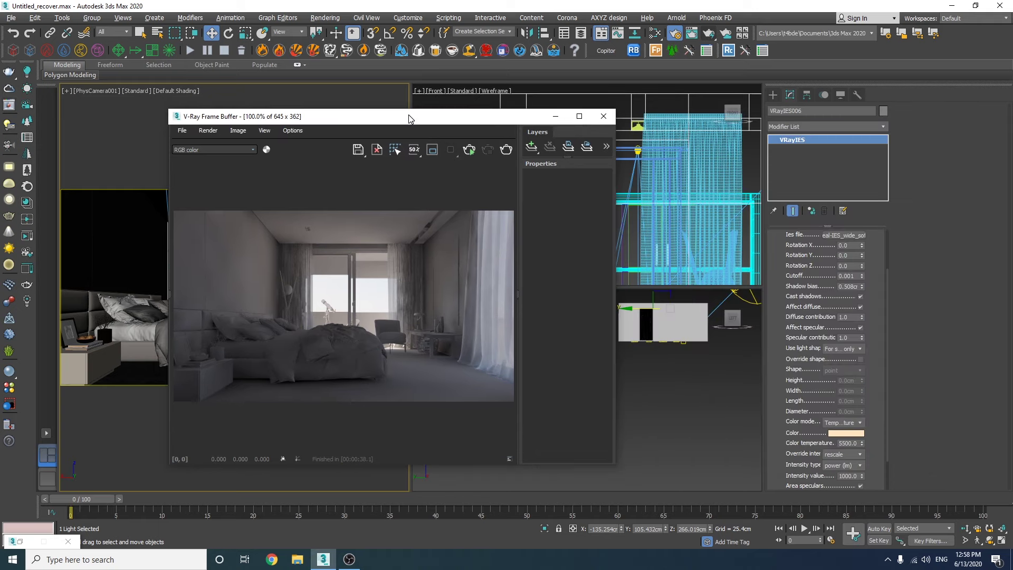
click(468, 152)
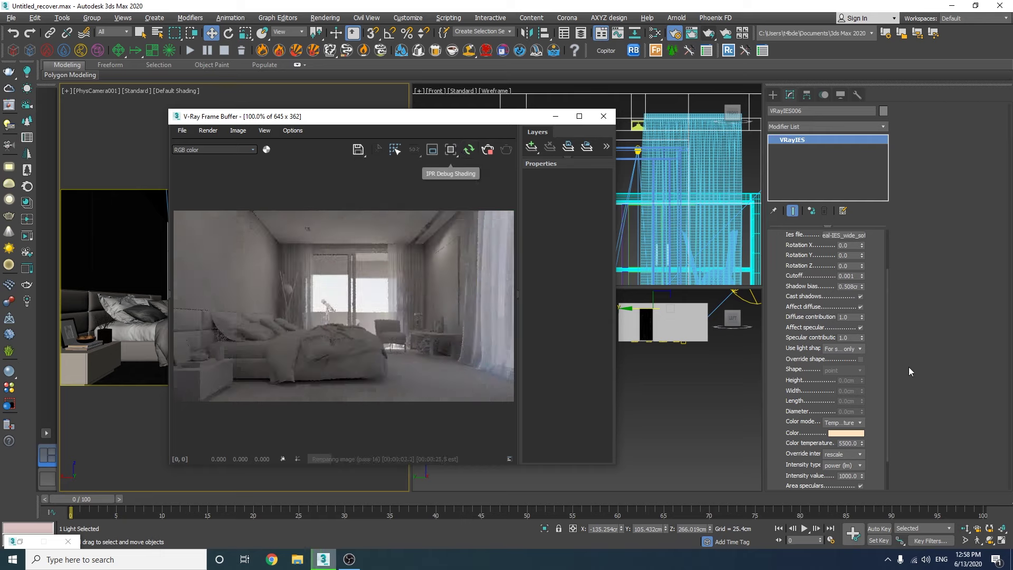
drag(845, 476, 825, 474)
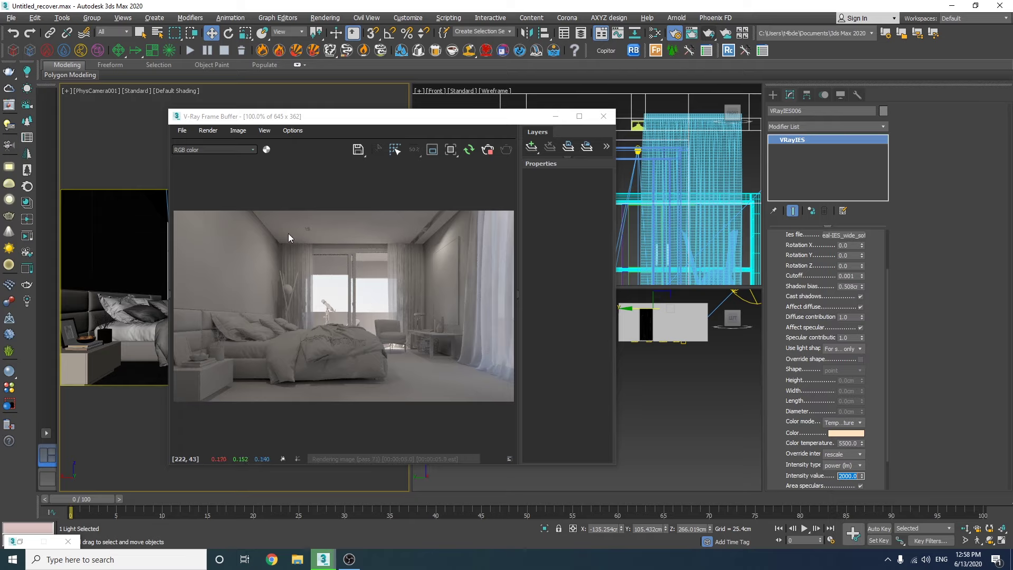
click(603, 116)
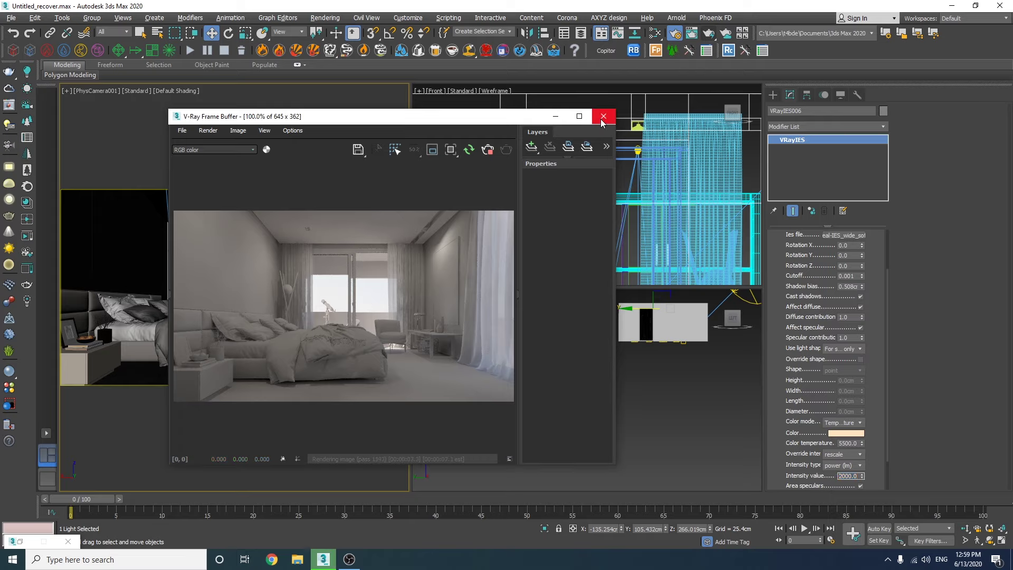
Create a thin plane VRayLight along the headboard wall in the Top view, about 1.8 by 473 cm
key(t)
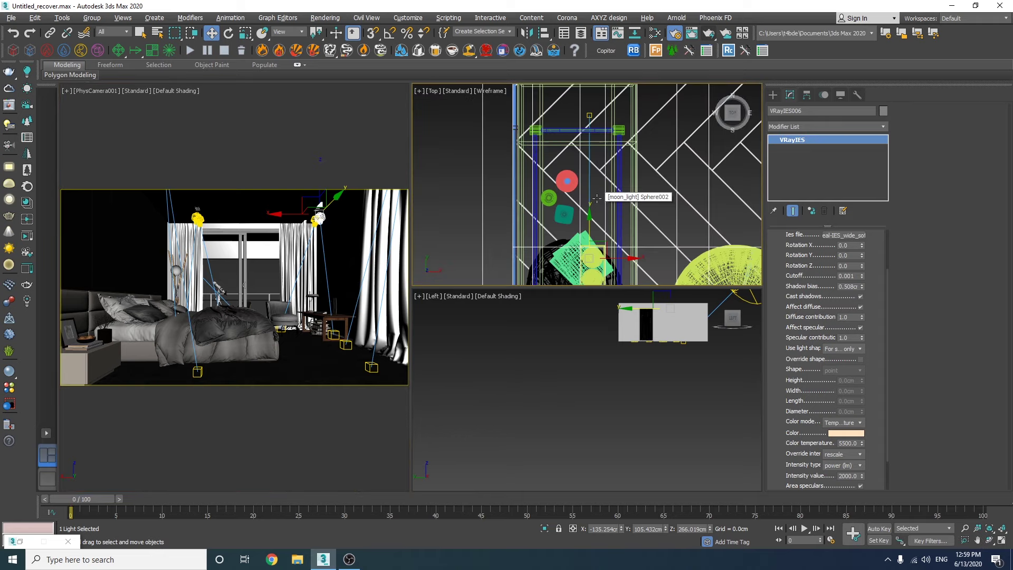
scroll(602, 195, down, 4)
key(alt+w)
click(772, 95)
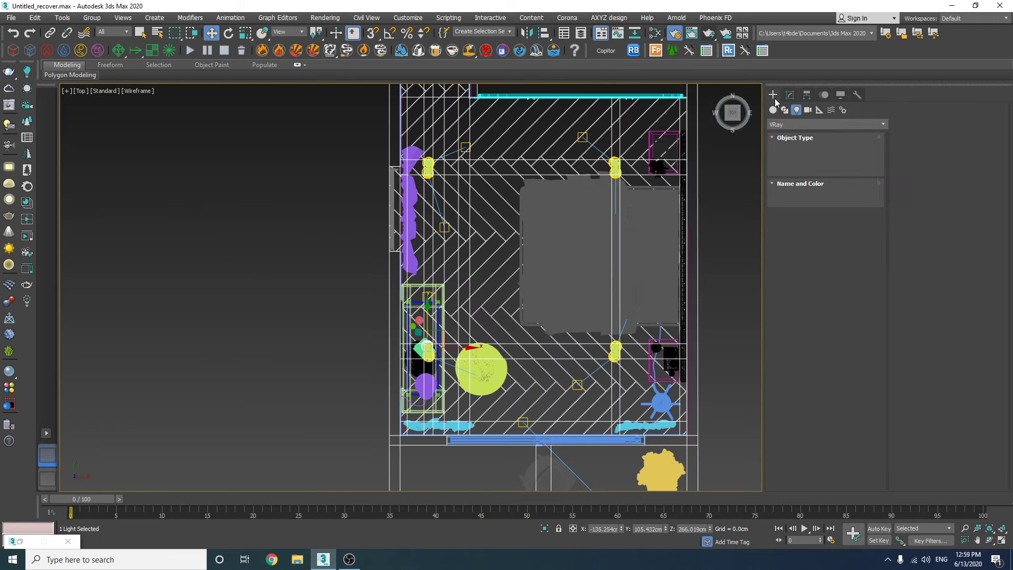
click(804, 157)
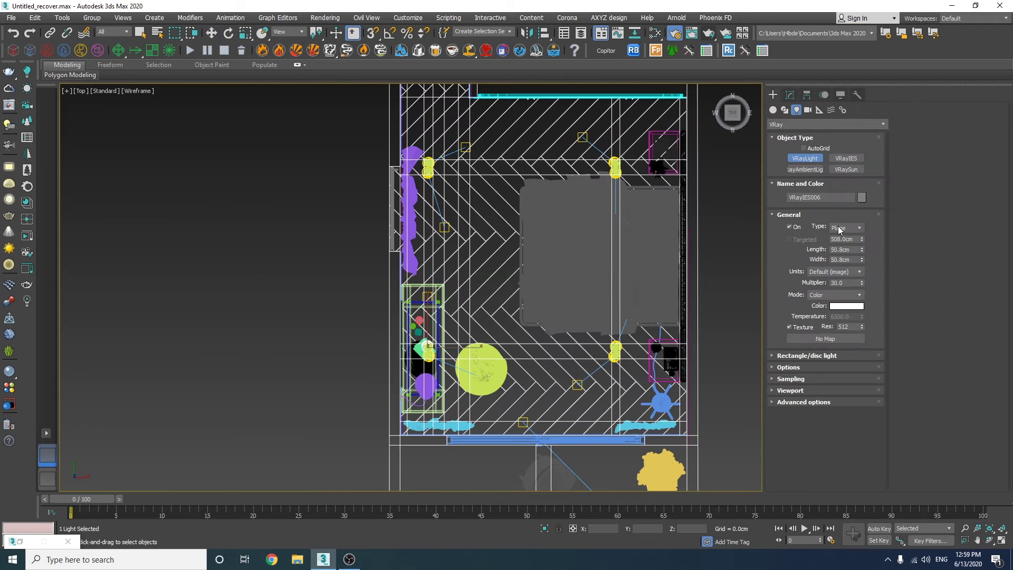
scroll(603, 120, up, 6)
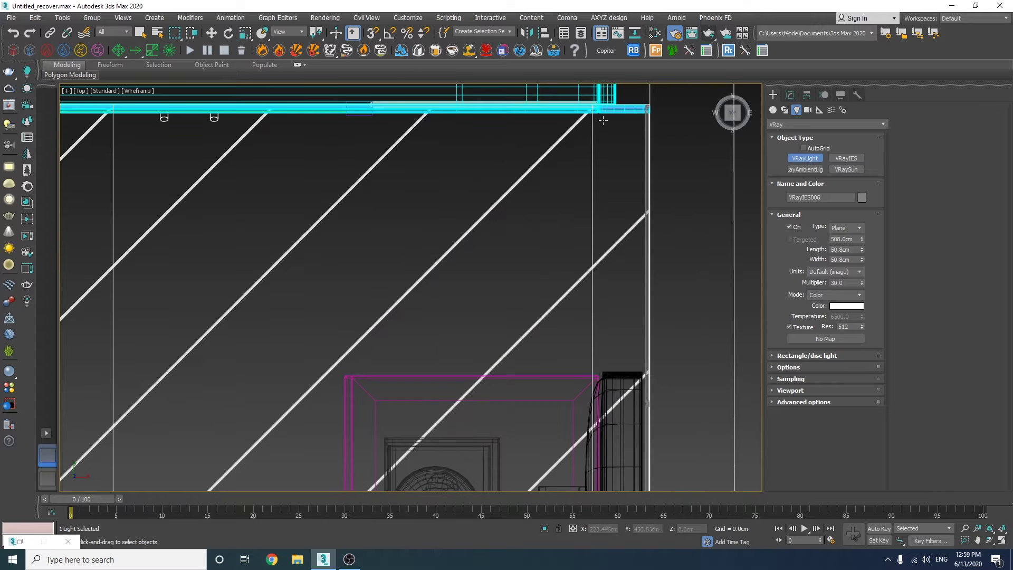
click(597, 116)
drag(600, 127, 617, 440)
scroll(620, 222, down, 6)
scroll(620, 458, up, 6)
scroll(617, 417, up, 6)
Raise the plane light into the ceiling cove in the Front view, to a height of about 289 cm
key(w)
key(f)
scroll(635, 362, down, 9)
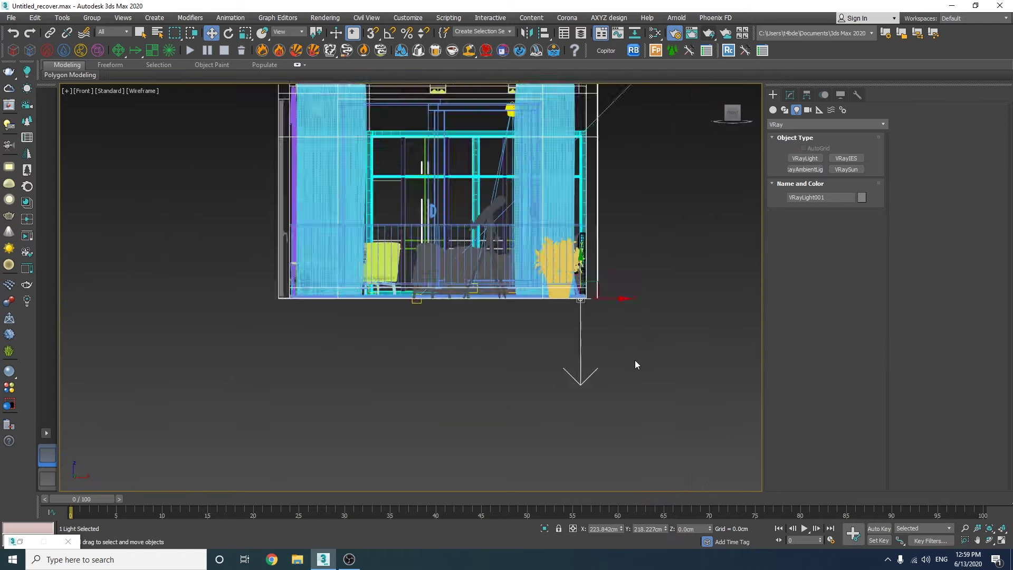
drag(616, 317, 624, 237)
scroll(615, 265, up, 8)
middle_drag(615, 266, 407, 218)
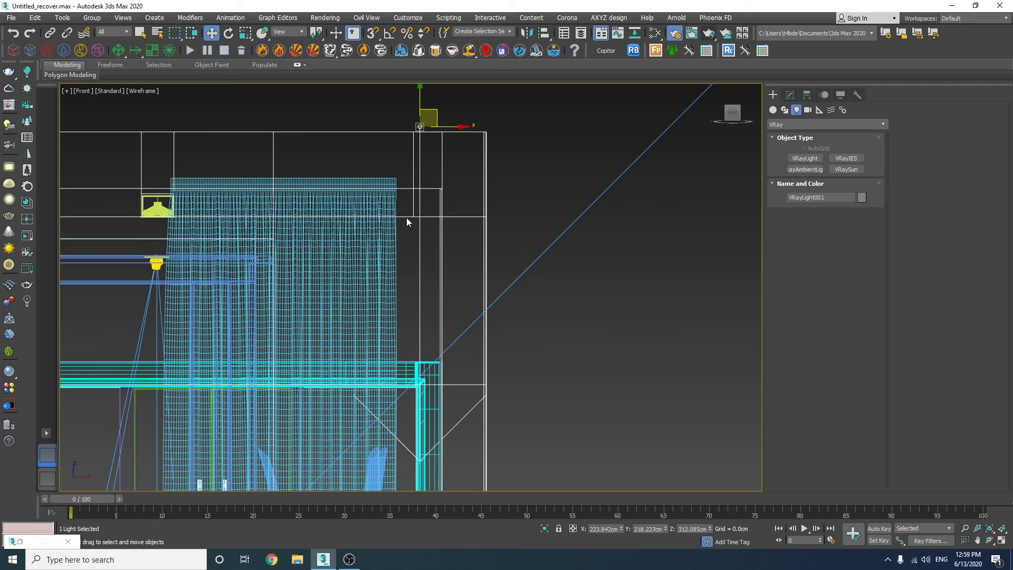
scroll(430, 116, up, 4)
drag(406, 134, 399, 315)
scroll(395, 324, up, 5)
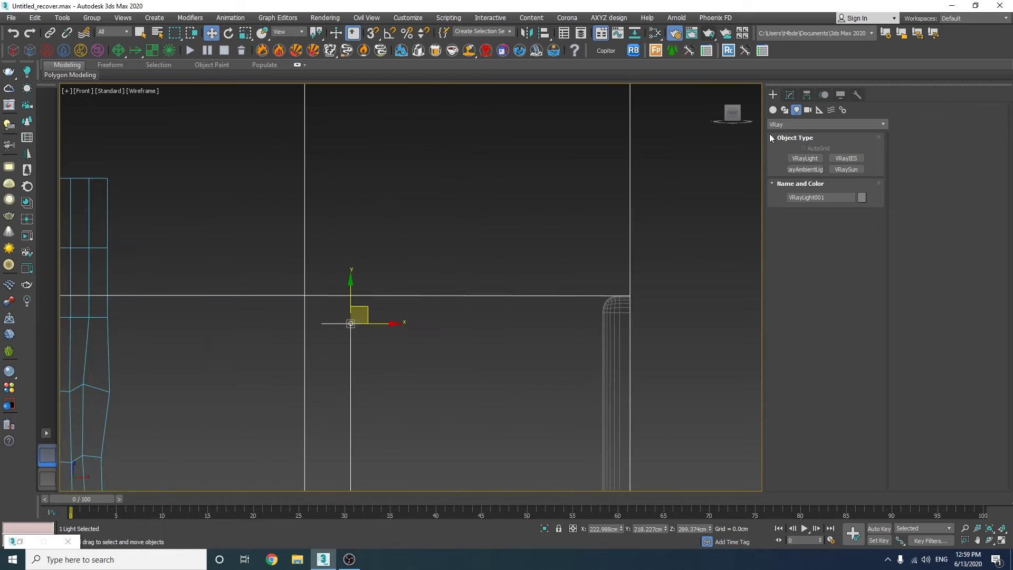
Set the plane light's length to 3 cm and shift it slightly toward the headboard wall
click(790, 94)
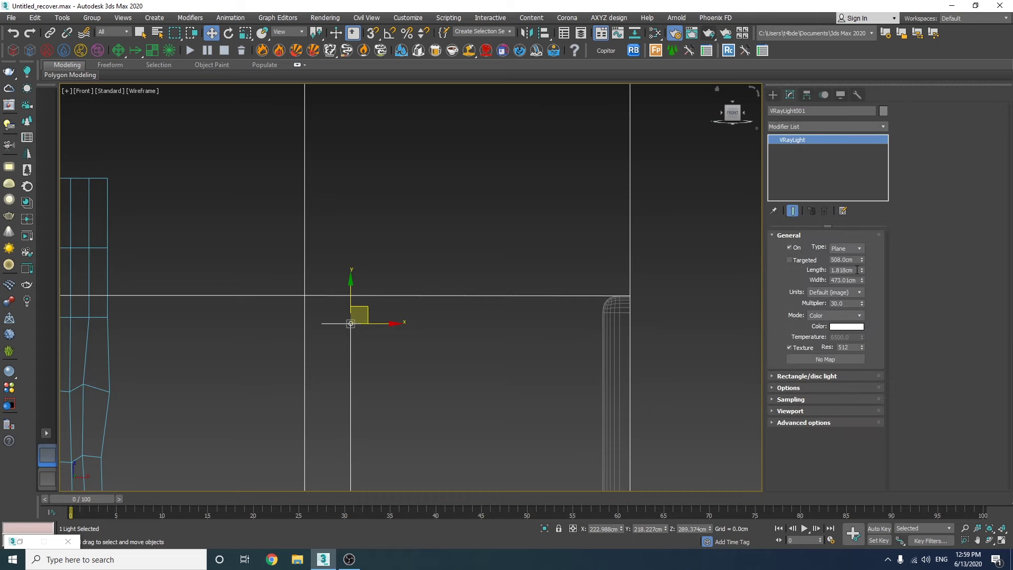
double_click(858, 269)
text(3.0cm)
drag(391, 323, 412, 321)
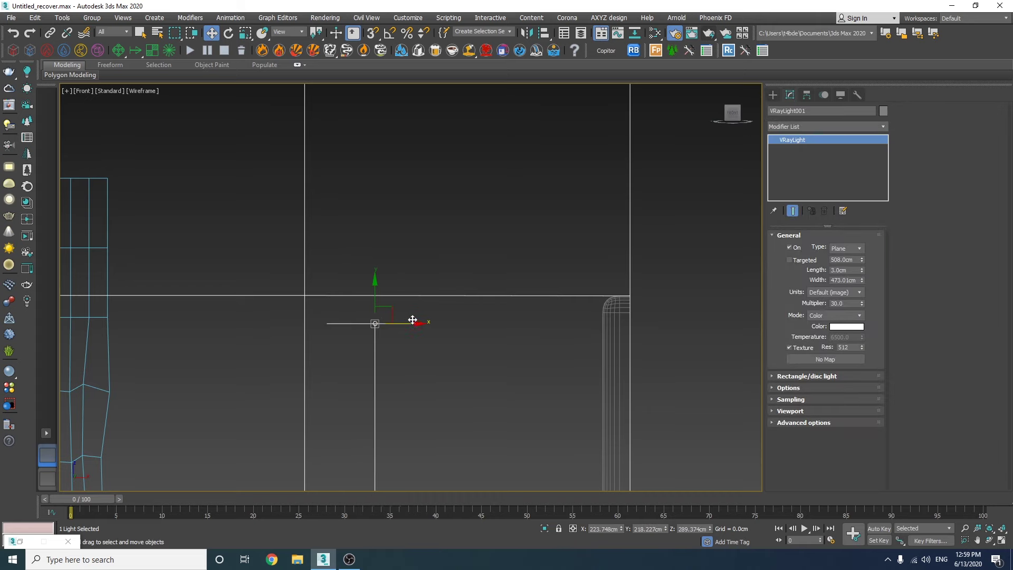
Copy the plane light across the room and place the copy in the ceiling cove on the desk side
scroll(463, 319, down, 9)
middle_drag(464, 321, 733, 283)
shift+drag(745, 281, 197, 282)
key(Return)
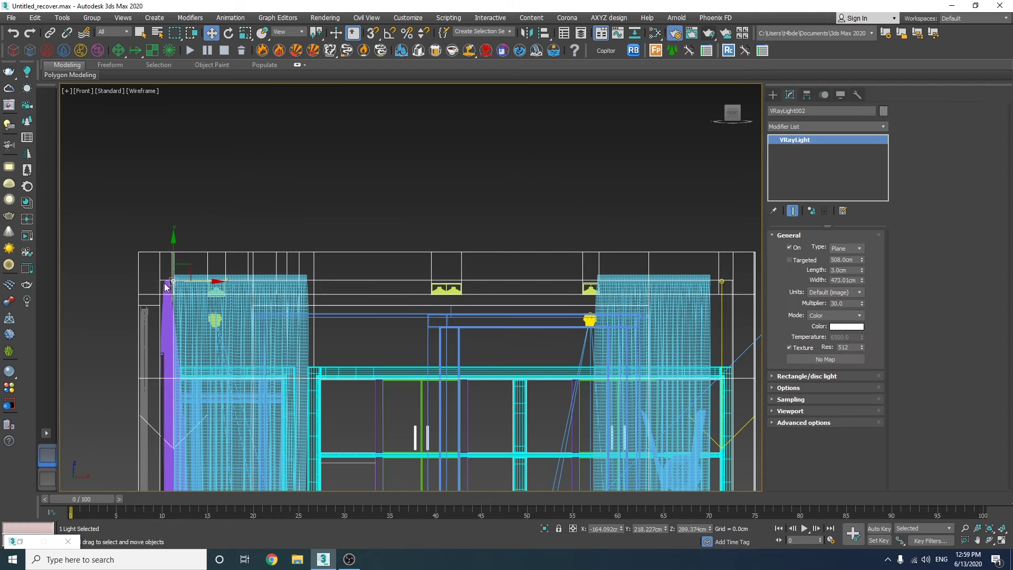
scroll(159, 285, up, 8)
drag(321, 262, 282, 262)
Shorten the copied plane light in the Top view and shift it along the desk-side wall to Y about 120 cm
key(t)
scroll(309, 260, up, 5)
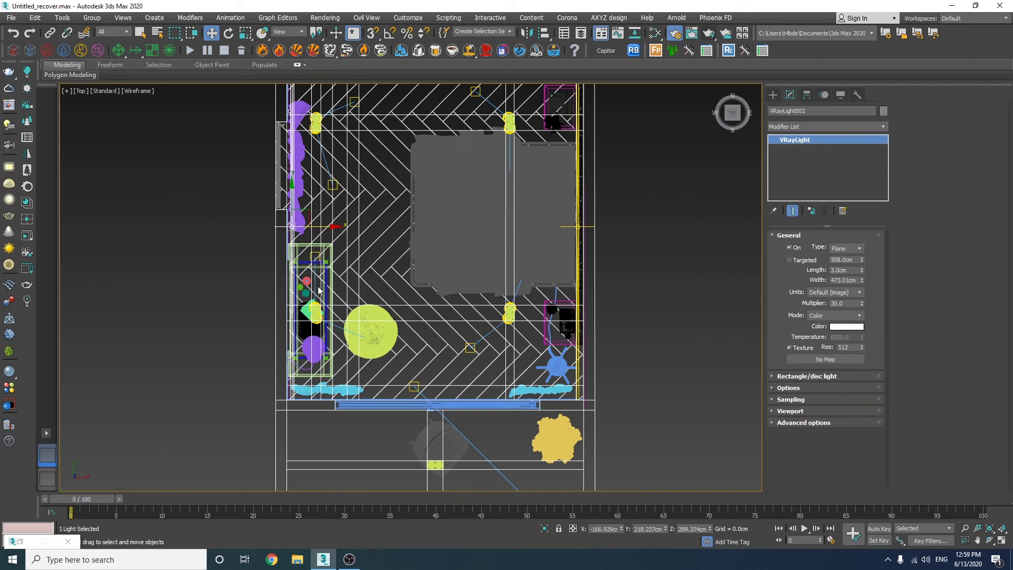
key(r)
drag(297, 180, 291, 278)
key(w)
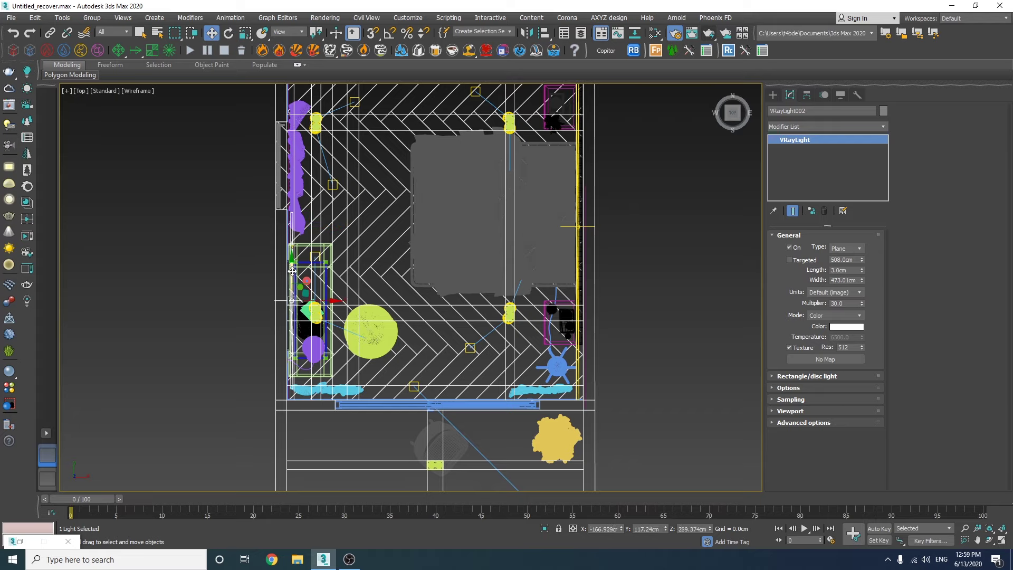
key(r)
click(293, 256)
key(ctrl+z)
drag(294, 265, 298, 262)
key(alt+w)
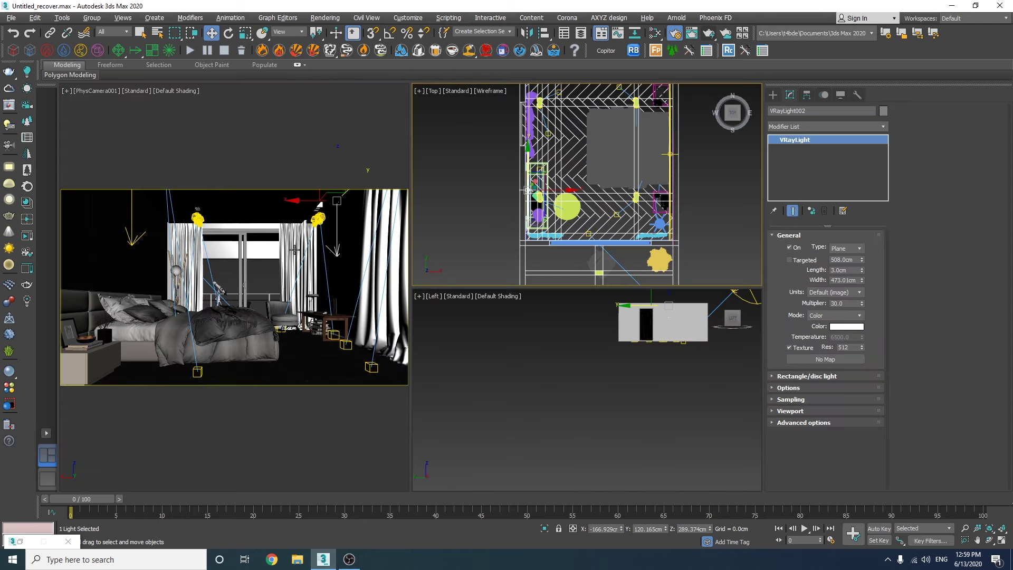
Start an interactive render of the PhysCamera001 view and set the copied cove light's multiplier to 50
click(293, 249)
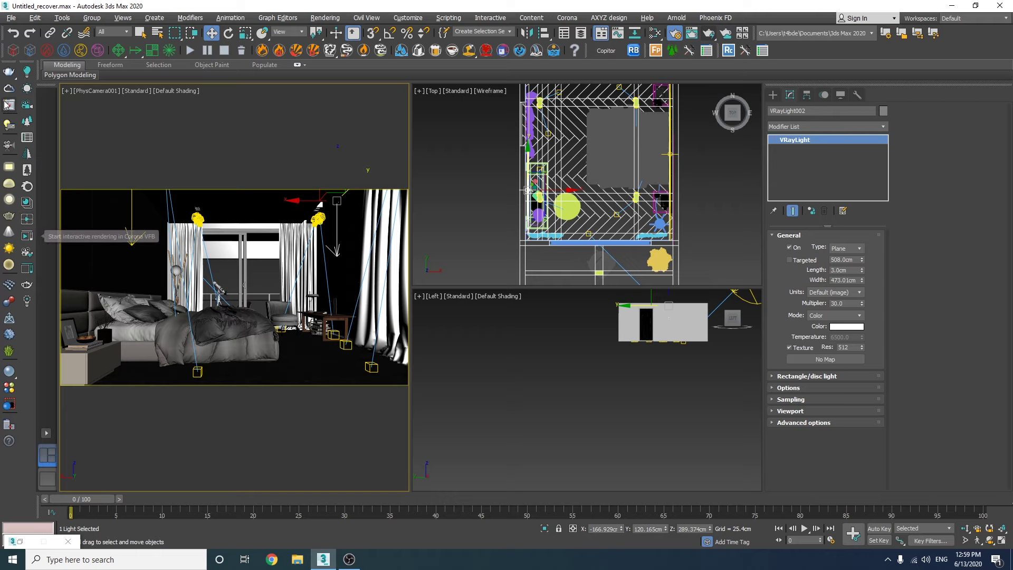
click(27, 235)
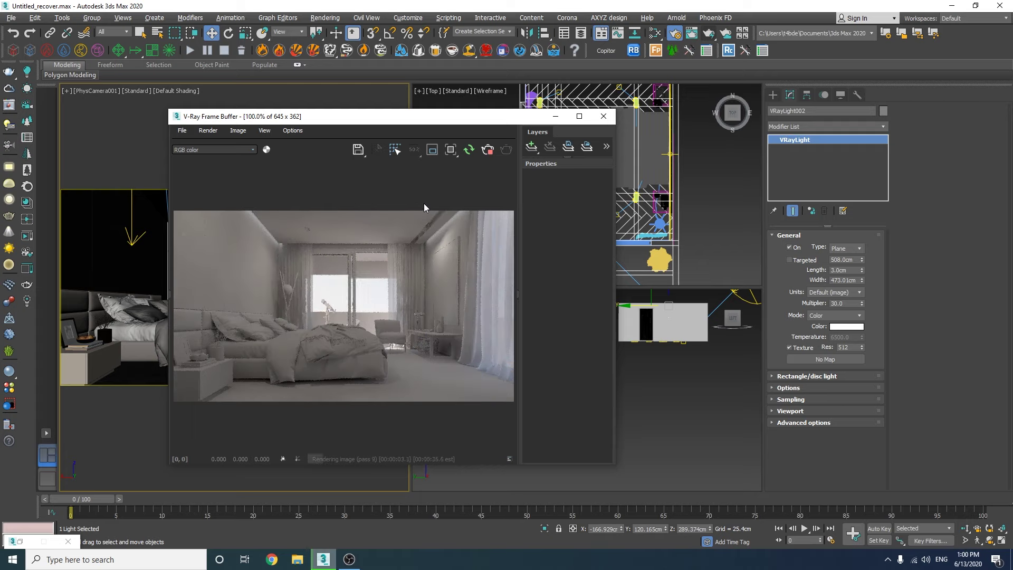
double_click(839, 304)
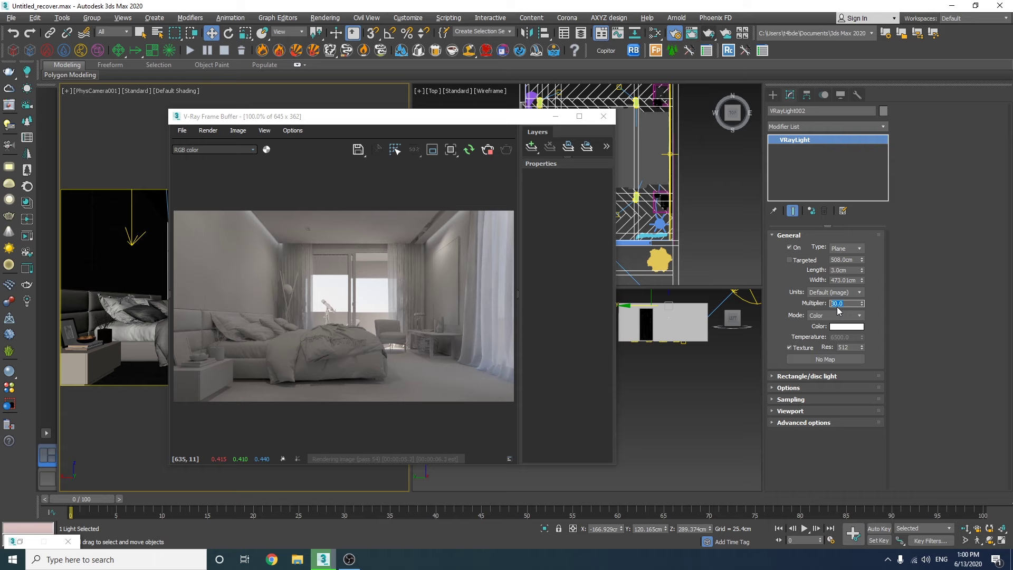
key(Return)
Switch the copied cove light's color mode to Temperature and set the temperature to 5500
click(817, 316)
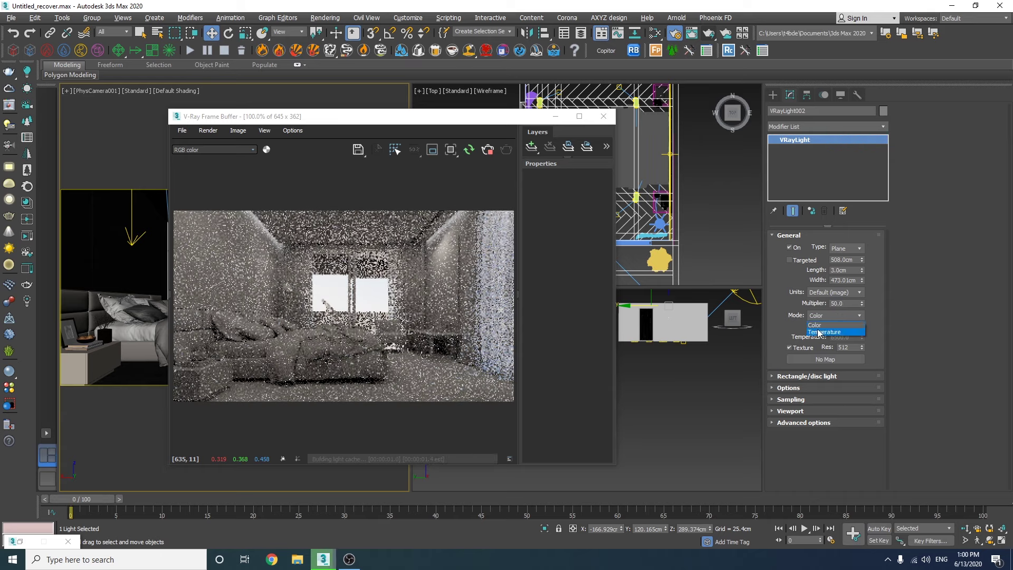
click(819, 332)
double_click(840, 337)
text(5500)
key(Return)
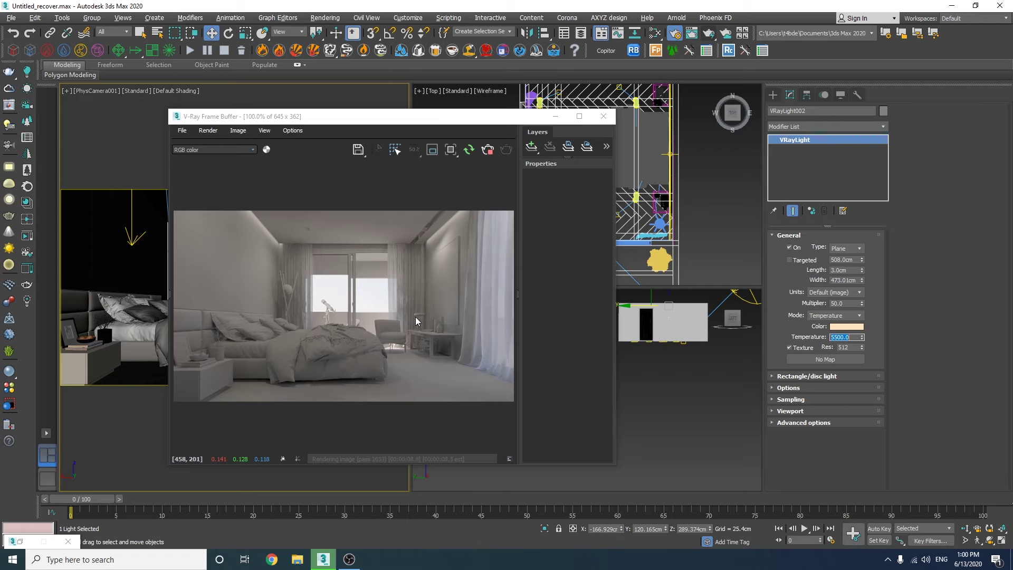
Create a disc-type VRayLight with a radius of about 9.2 cm over the desk lamp in the Top view
drag(481, 124, 582, 413)
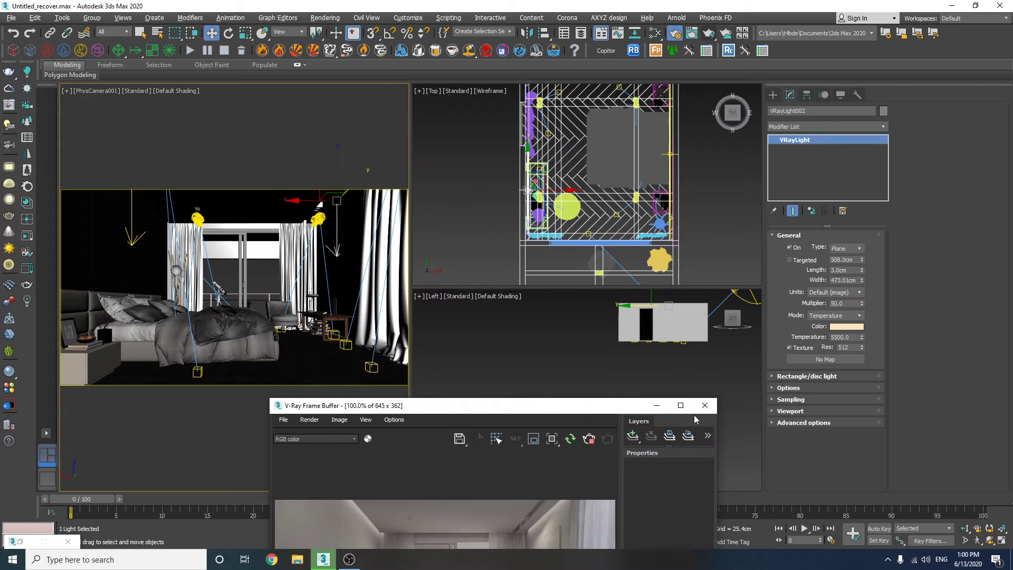
key(alt+w)
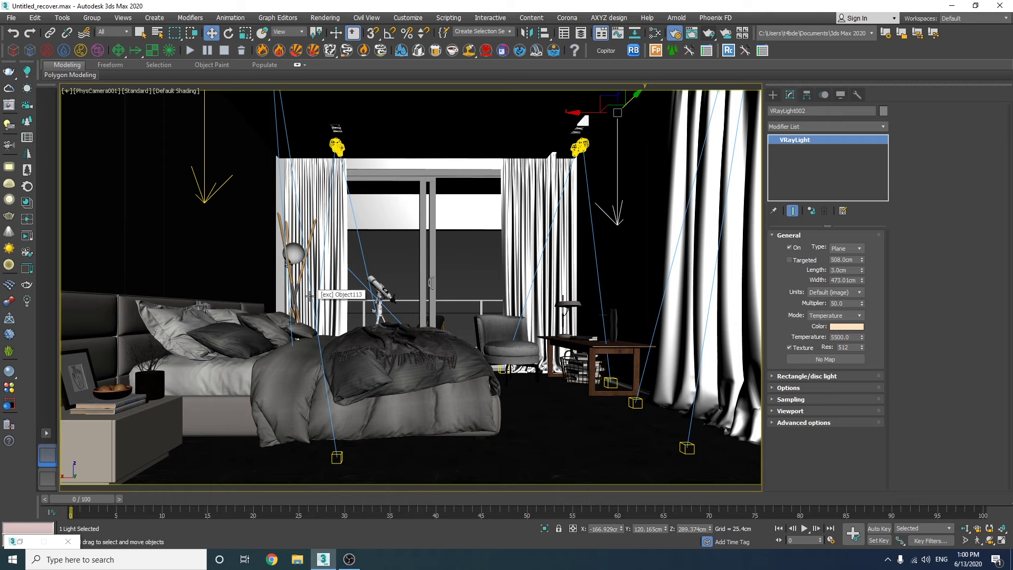
key(alt+w)
right_click(542, 214)
key(alt+w)
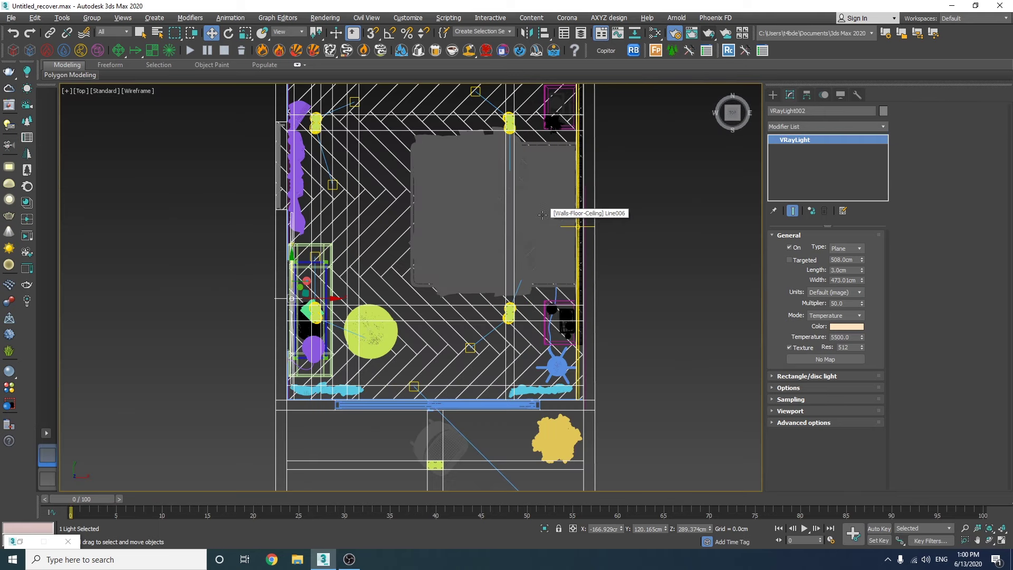
click(773, 95)
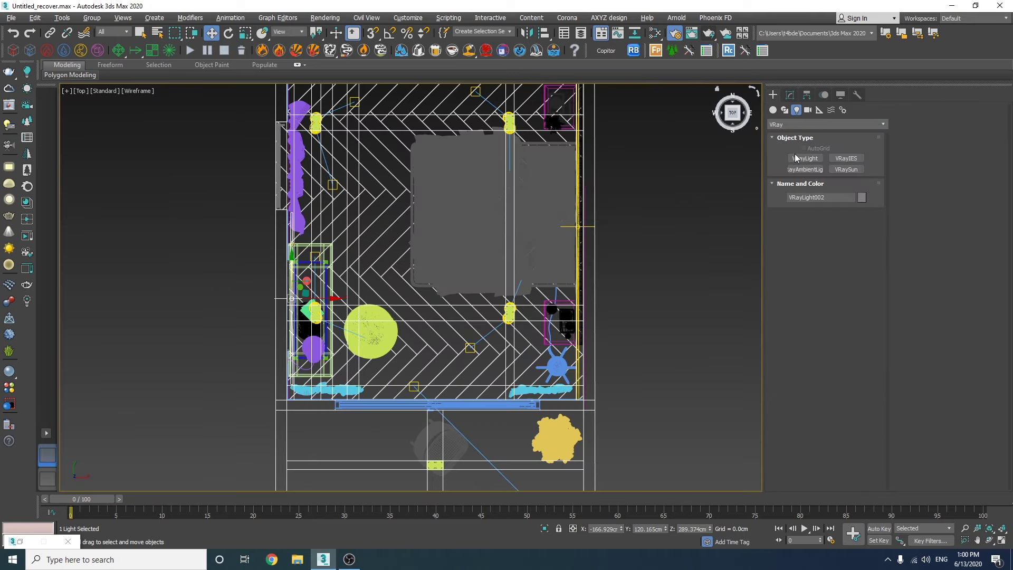
click(806, 159)
click(844, 228)
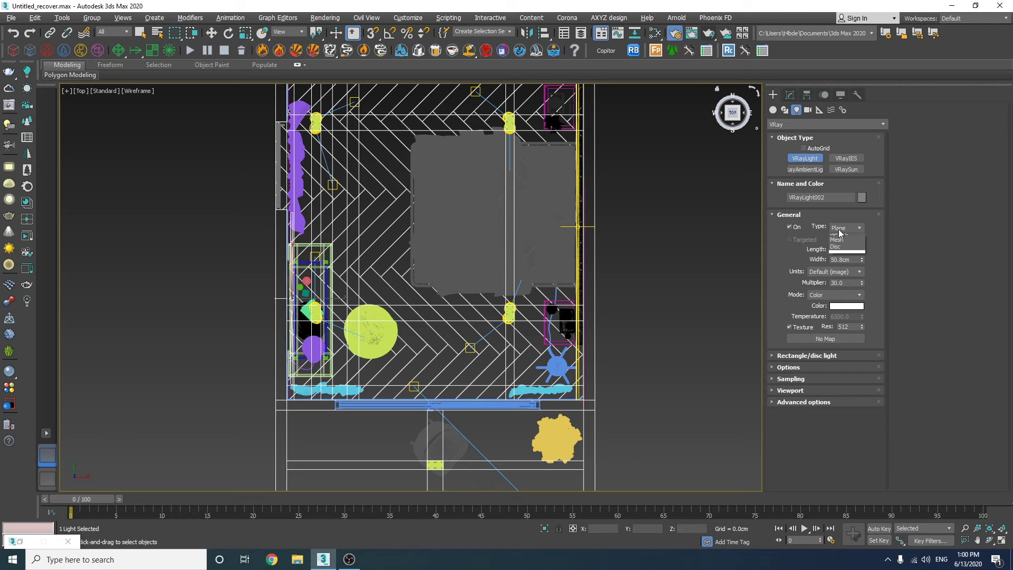
click(836, 265)
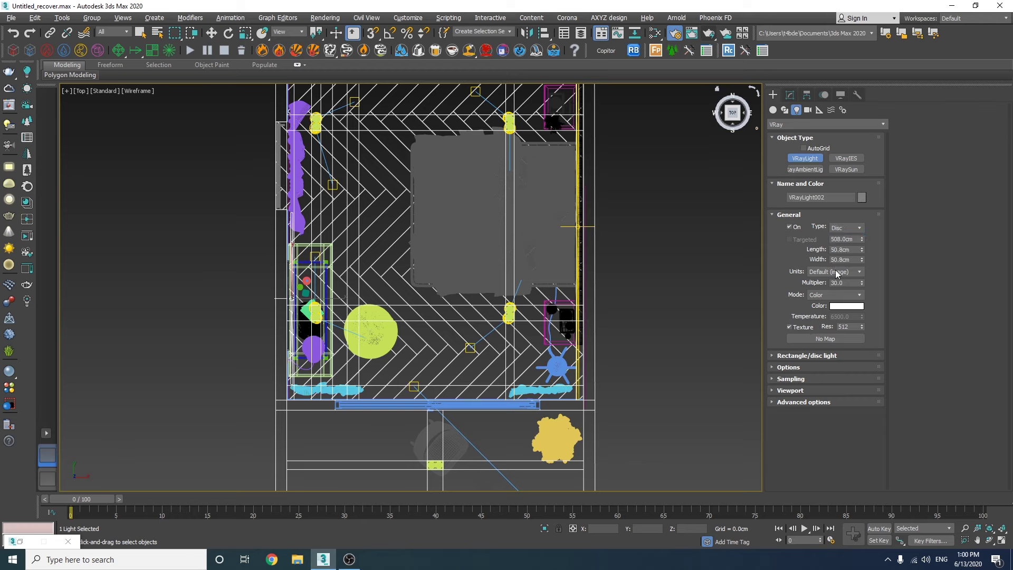
scroll(313, 331, up, 8)
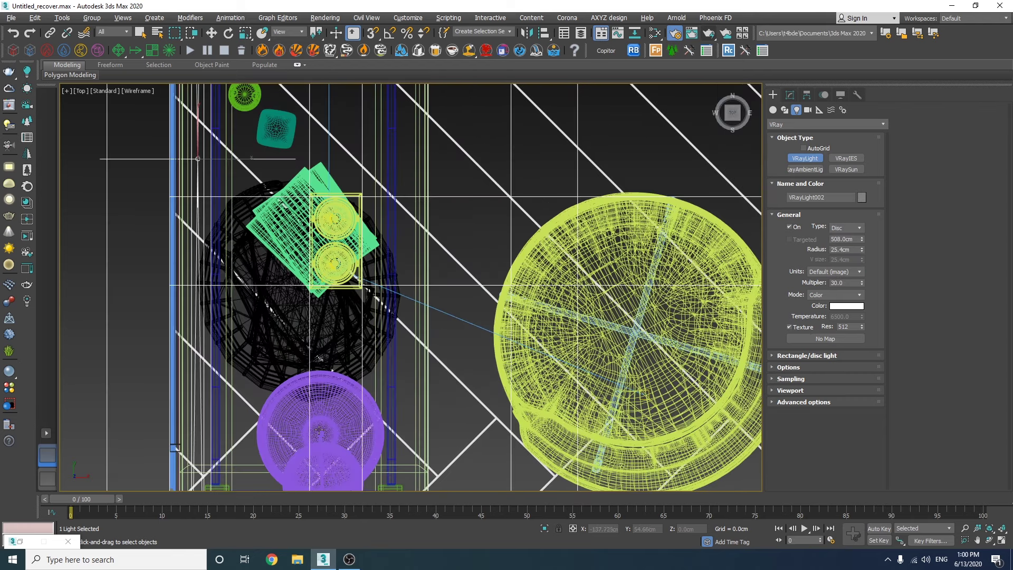
click(320, 433)
key(w)
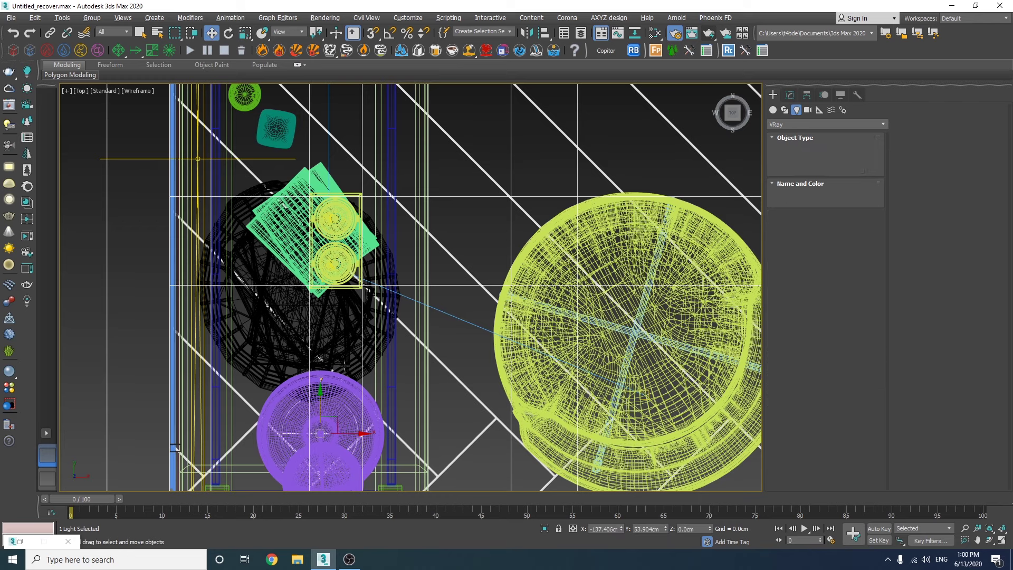
Raise the disc light into the desk lamp's shade in the Left view, to about 91 cm, and tilt it to match the shade
key(l)
scroll(453, 367, down, 6)
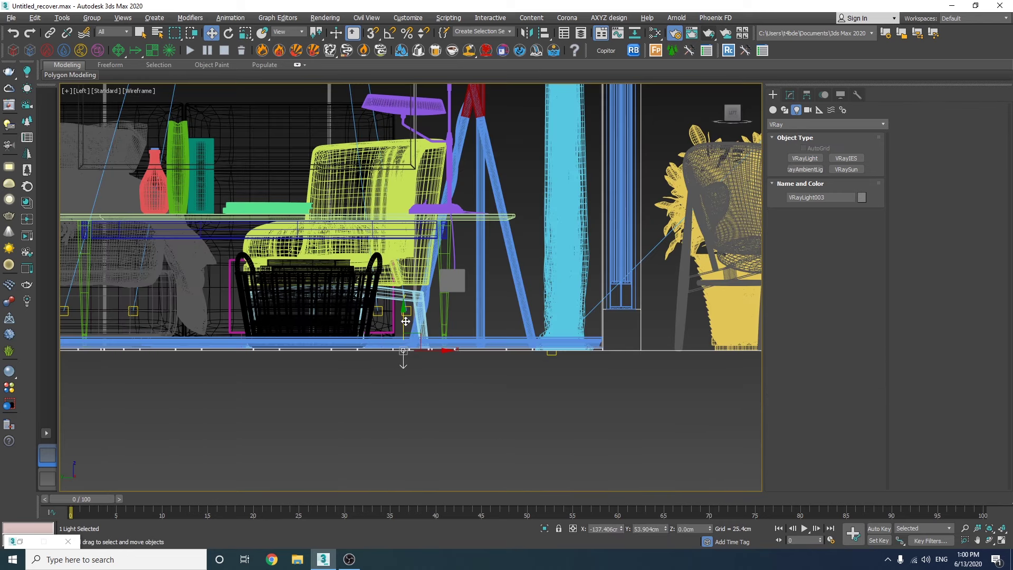
key(e)
scroll(401, 132, up, 6)
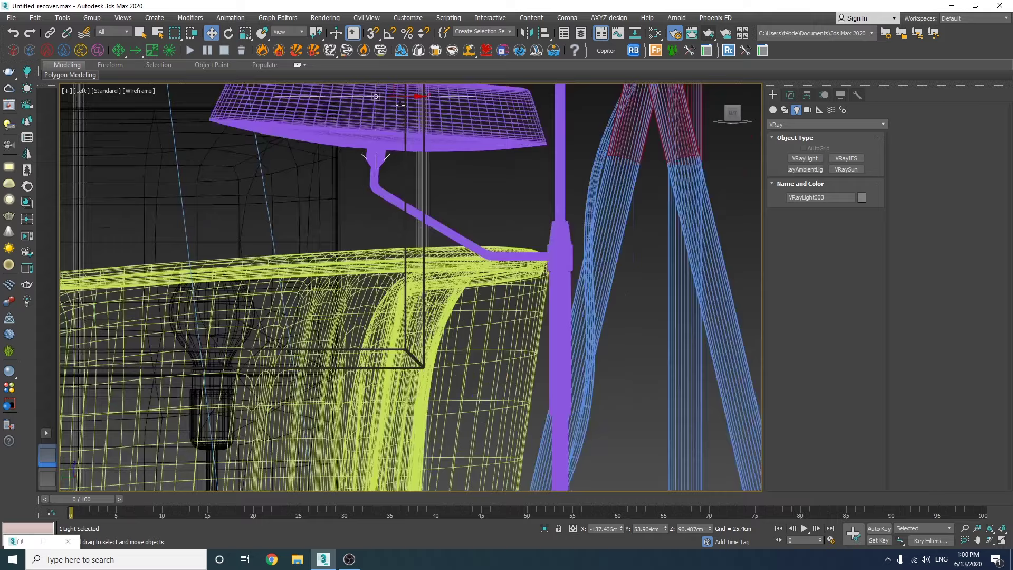
drag(406, 258, 416, 263)
key(w)
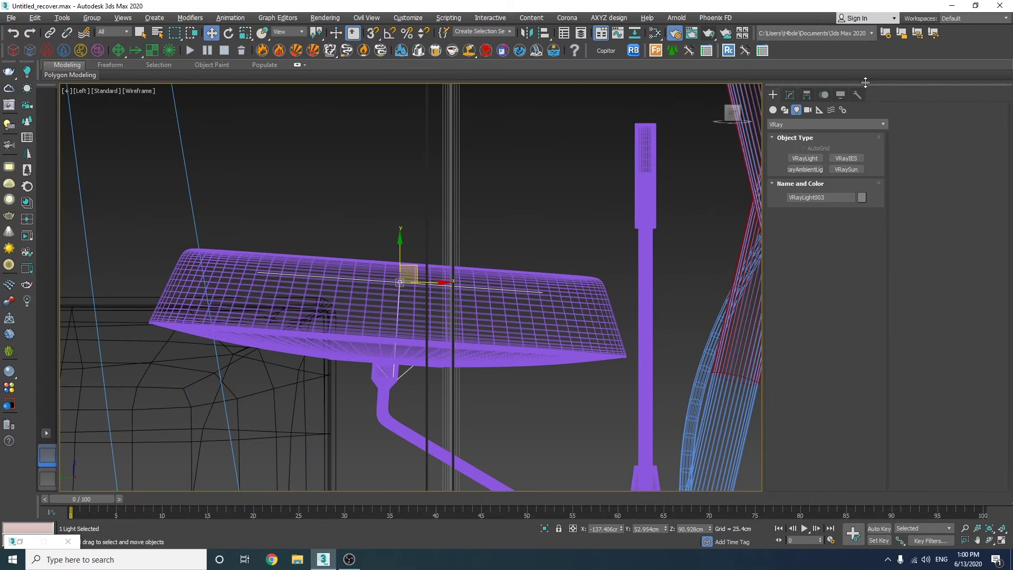
Return to the PhysCamera001 view in the multi-viewport layout and bring up the V-Ray Frame Buffer over the viewports
key(p)
key(c)
double_click(475, 203)
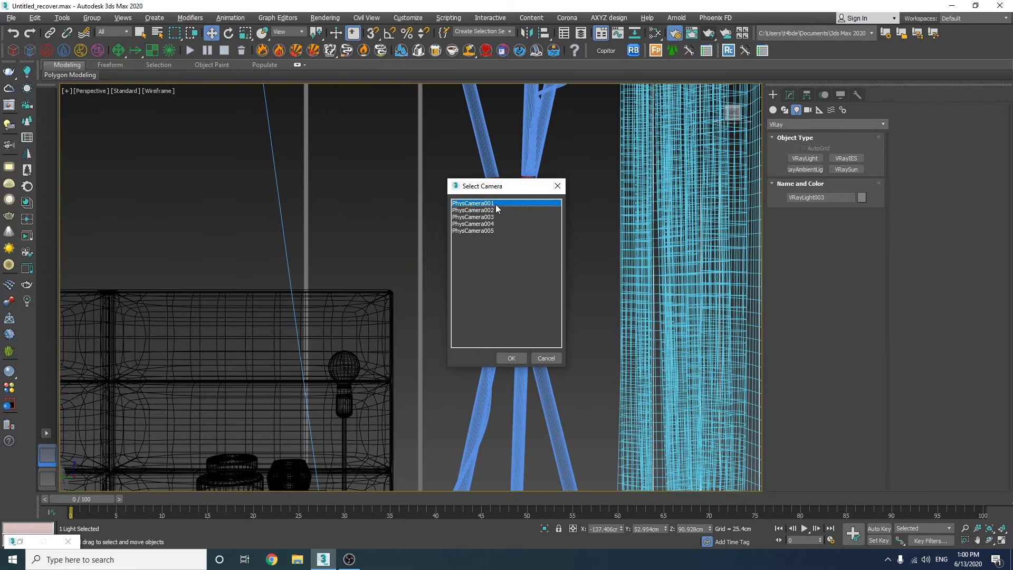
key(alt+w)
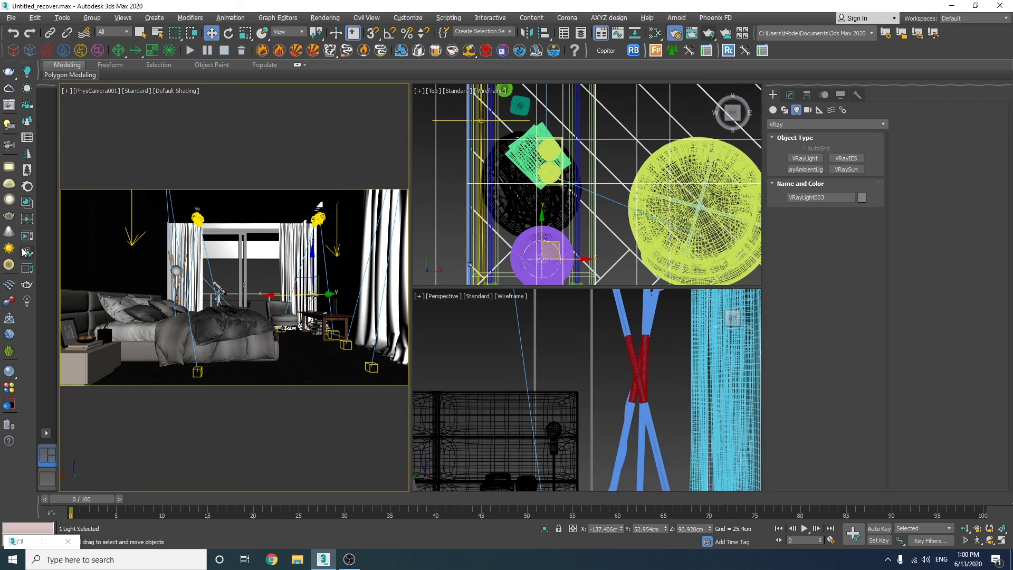
click(9, 105)
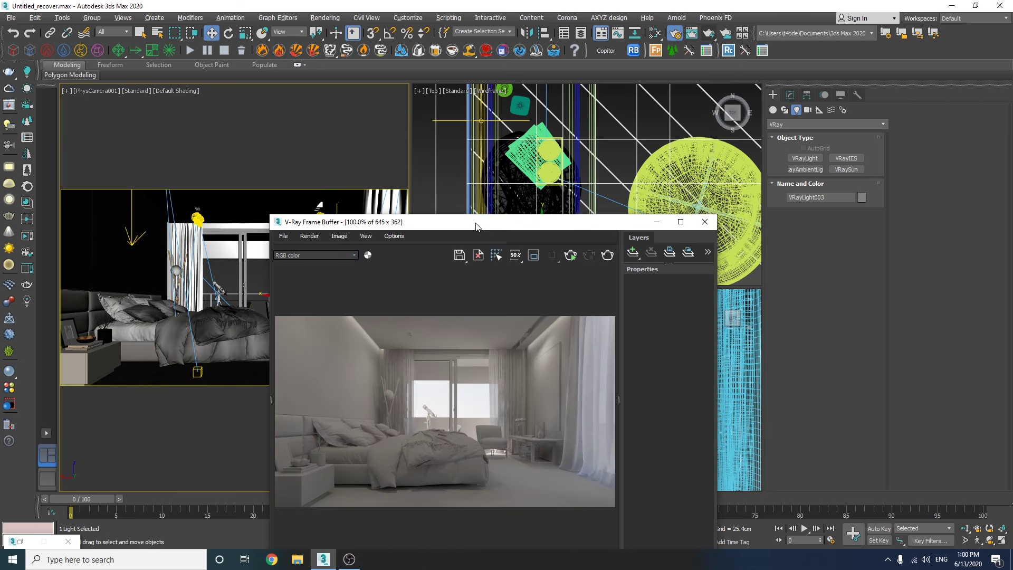
drag(476, 226, 346, 119)
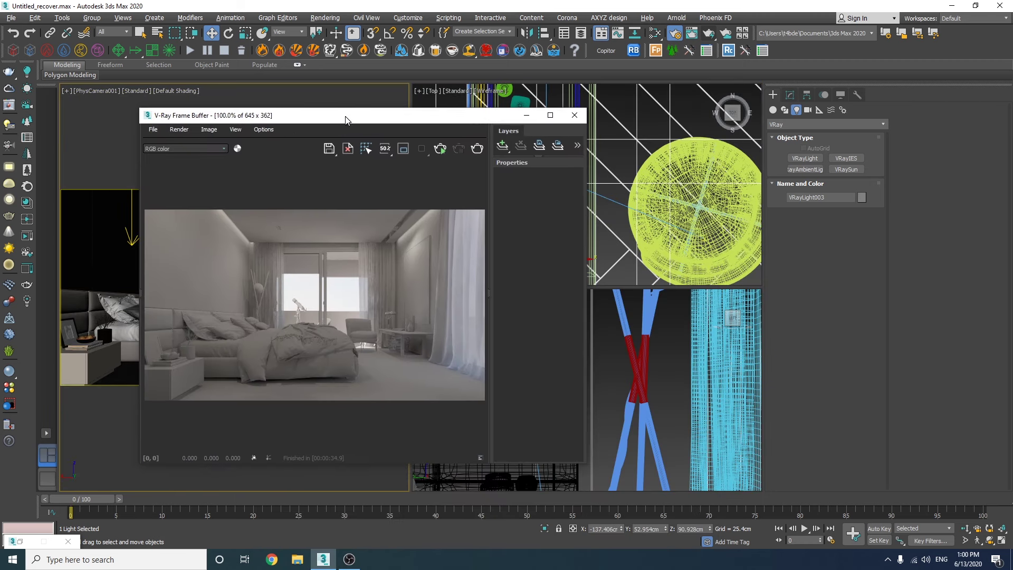
Define a render region around the armchair and desk lamp and start interactive rendering of it
click(403, 149)
drag(366, 300, 348, 301)
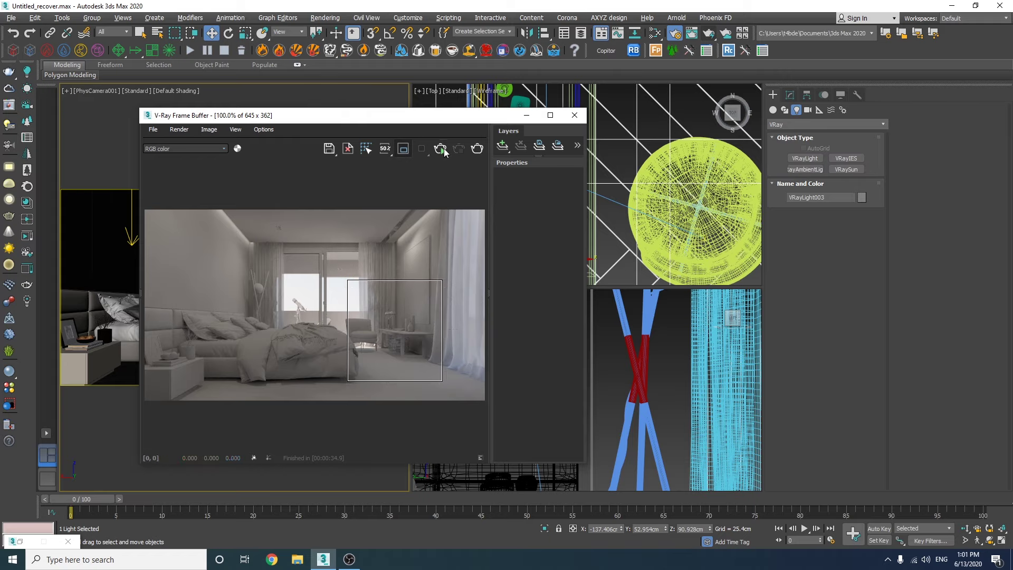
click(442, 149)
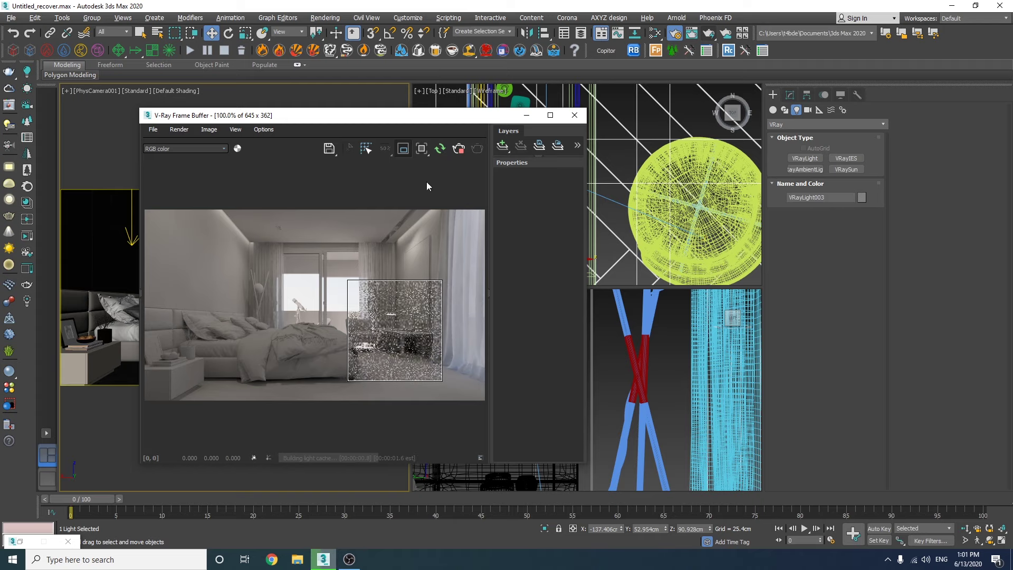
scroll(387, 320, up, 1)
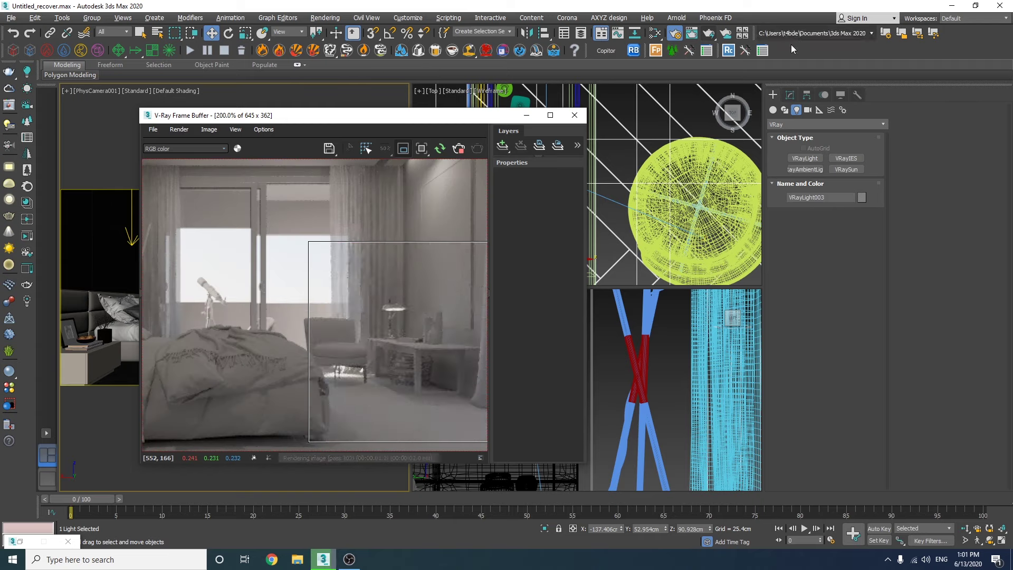
Try a multiplier of 150 on the desk lamp's disc light and raise it to 300
click(790, 94)
double_click(844, 303)
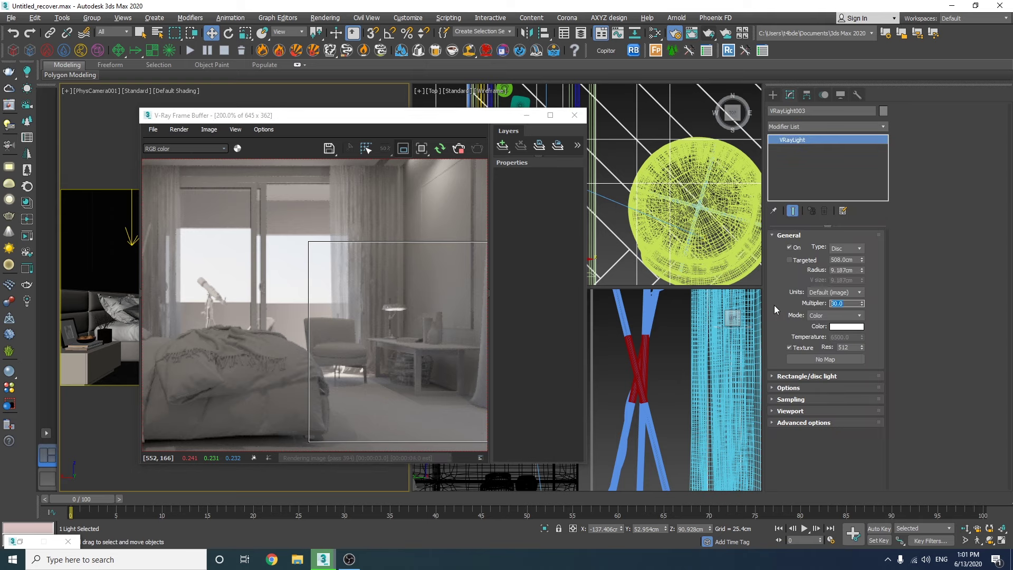
text(150)
key(Return)
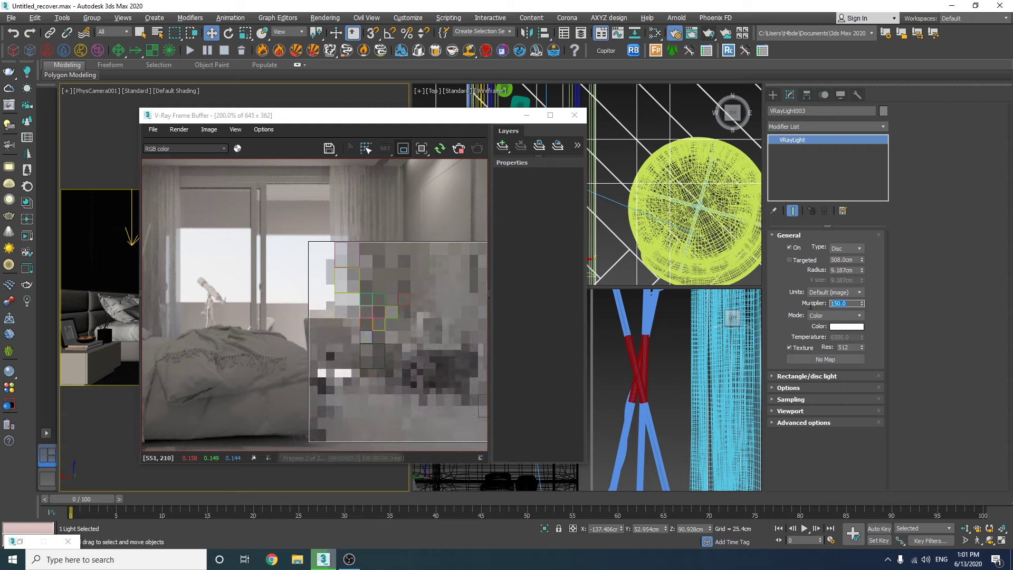
text(300)
key(Return)
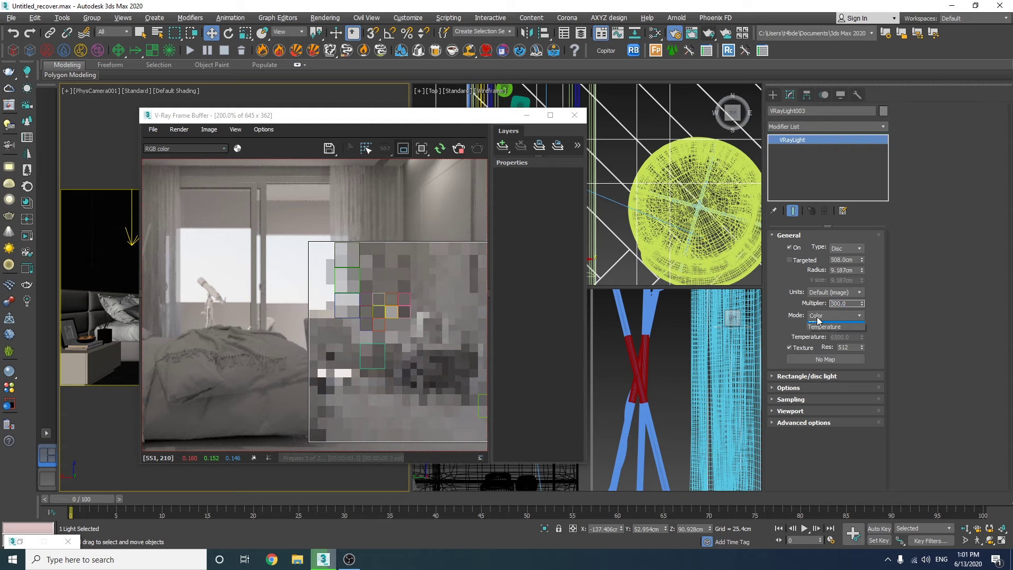
Switch the disc light's color mode to Temperature and set the temperature to 4500
click(836, 314)
click(832, 333)
drag(850, 337, 813, 337)
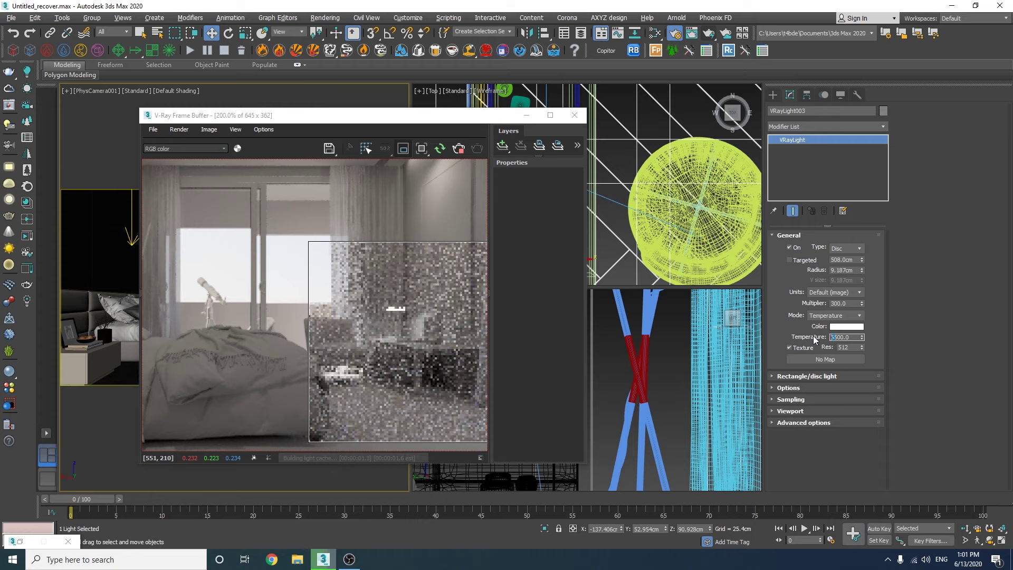
text(4500)
key(Return)
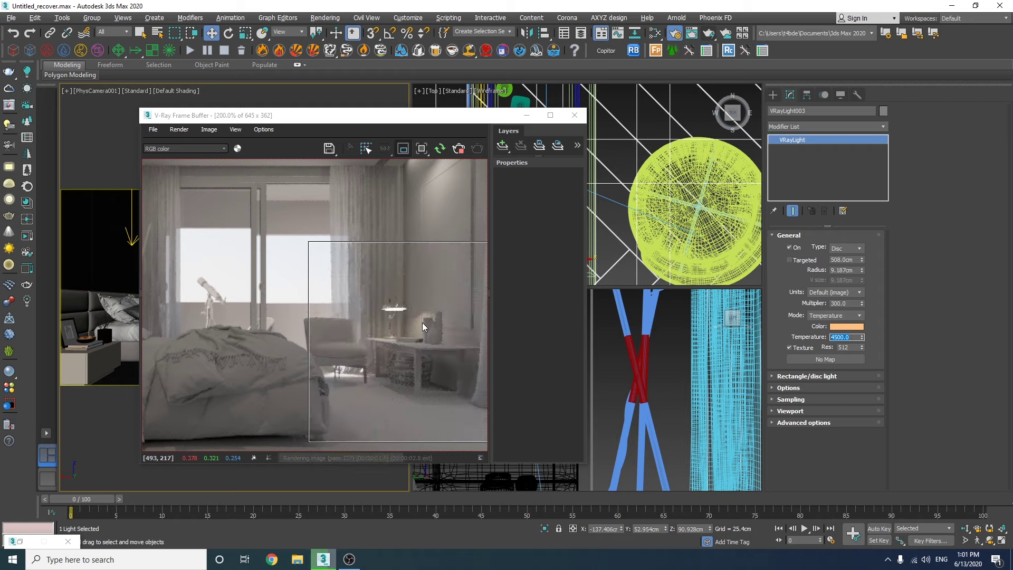
scroll(422, 322, down, 1)
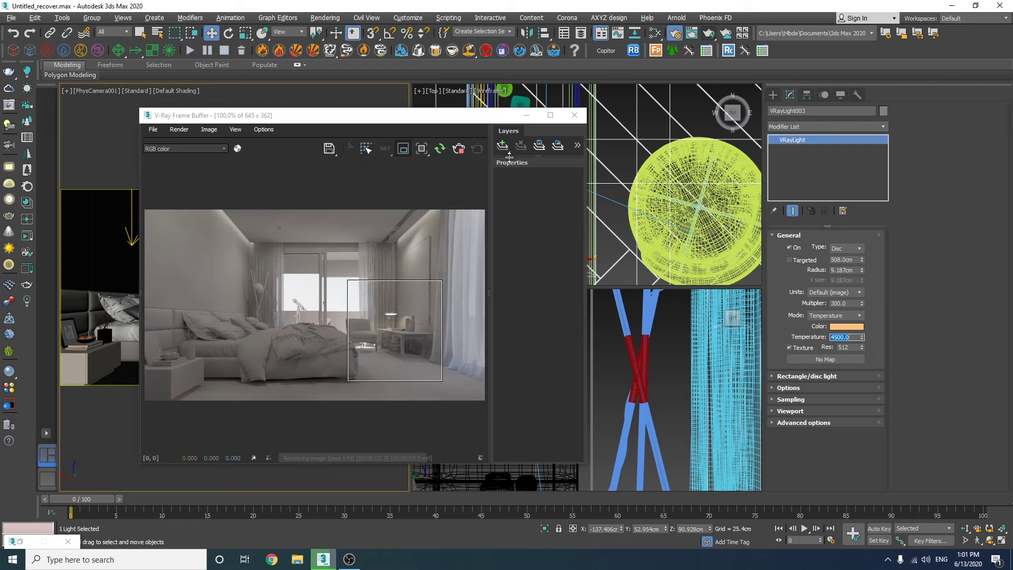
Add an Exposure correction layer to the finished render and raise its exposure to about 0.44
drag(519, 156, 519, 279)
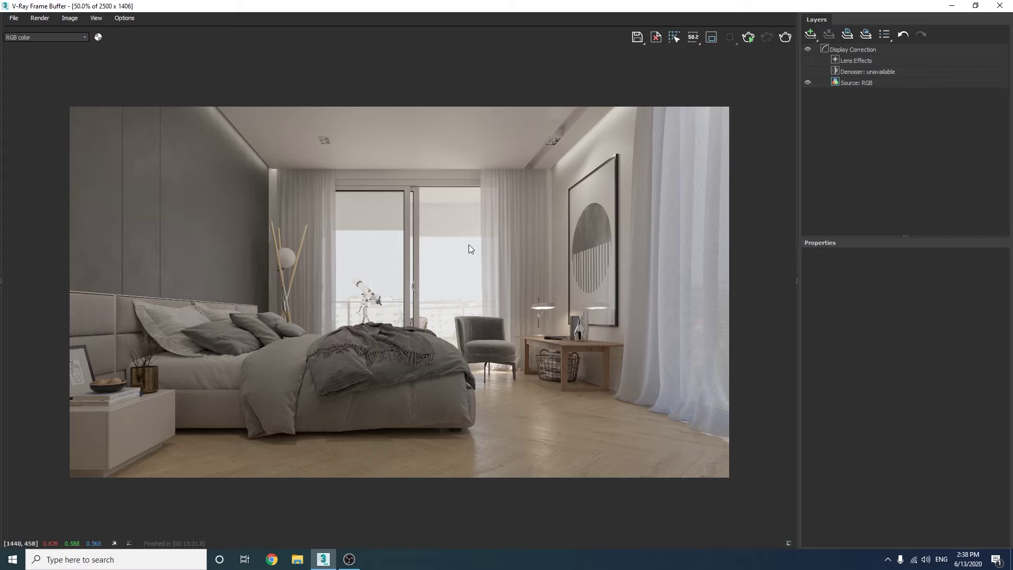
click(812, 34)
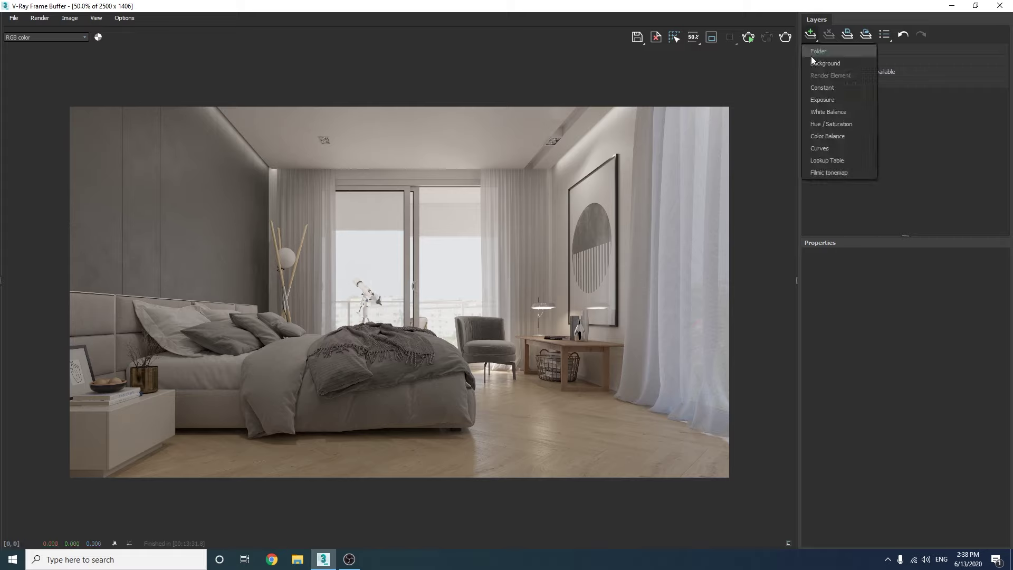
click(832, 101)
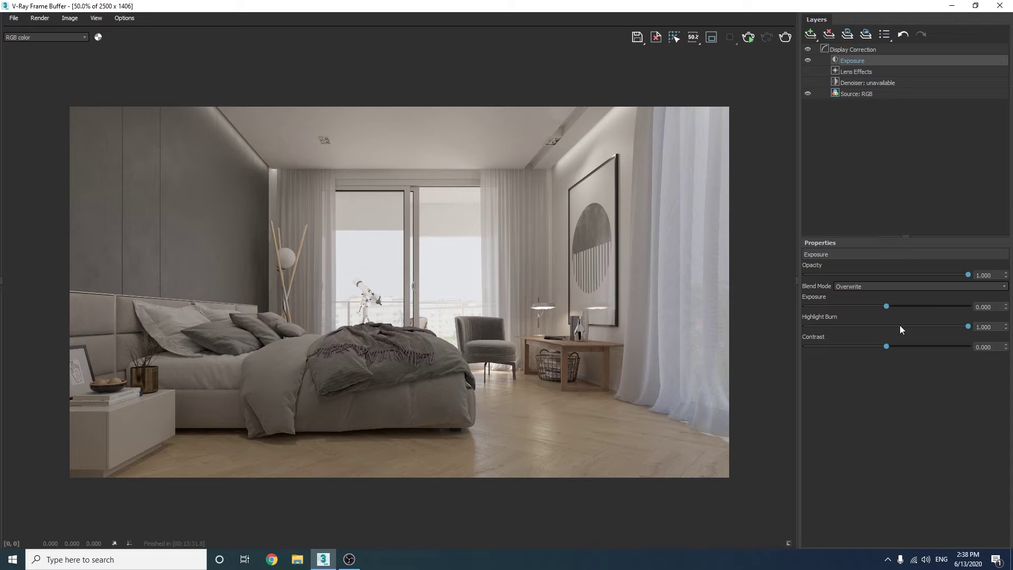
drag(886, 306, 894, 306)
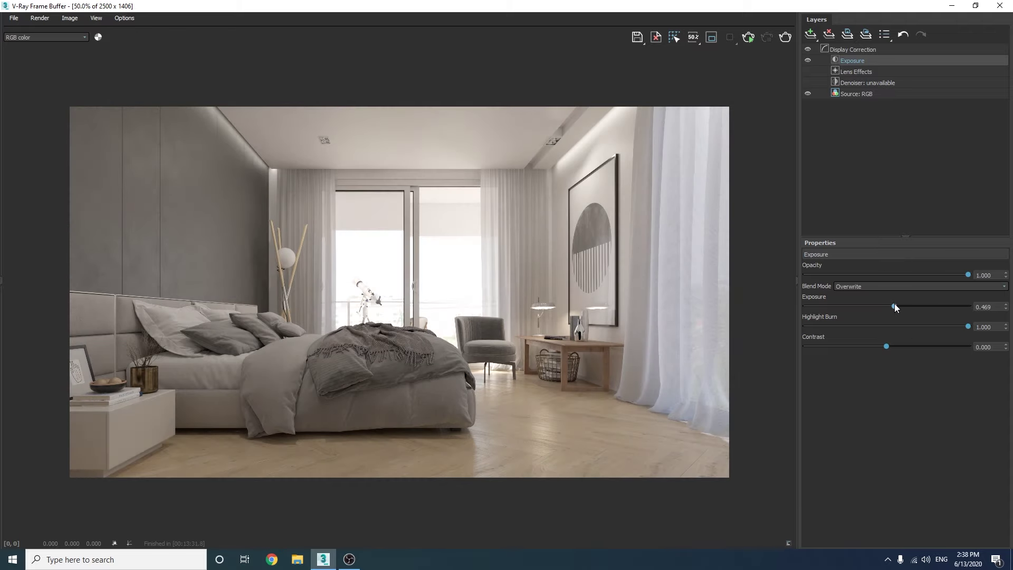
Add a Filmic tonemap layer of type Power curve with toe length about 0.62, toe strength about 0.29 and contrast about 0.55
click(811, 34)
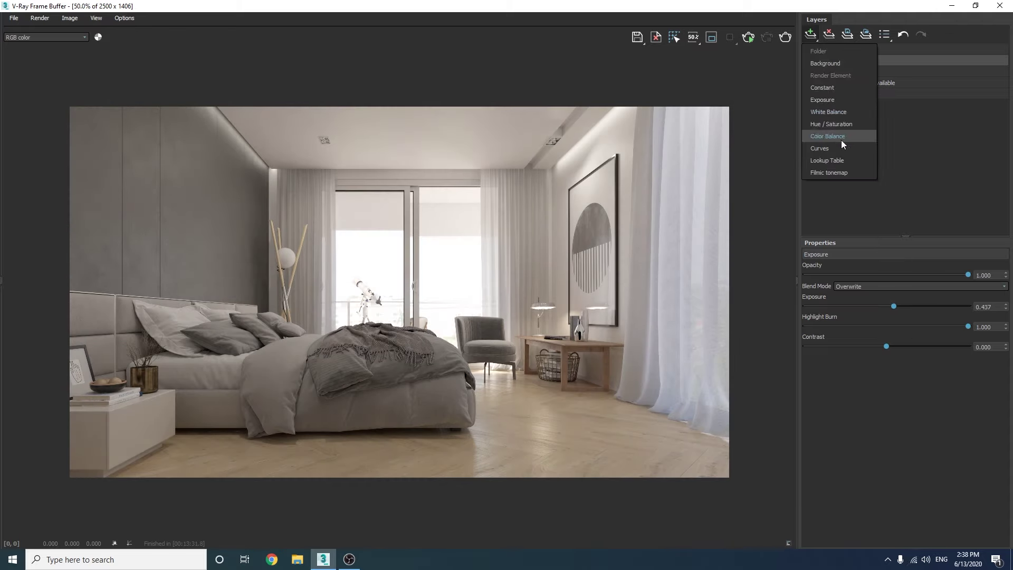
click(819, 172)
click(854, 308)
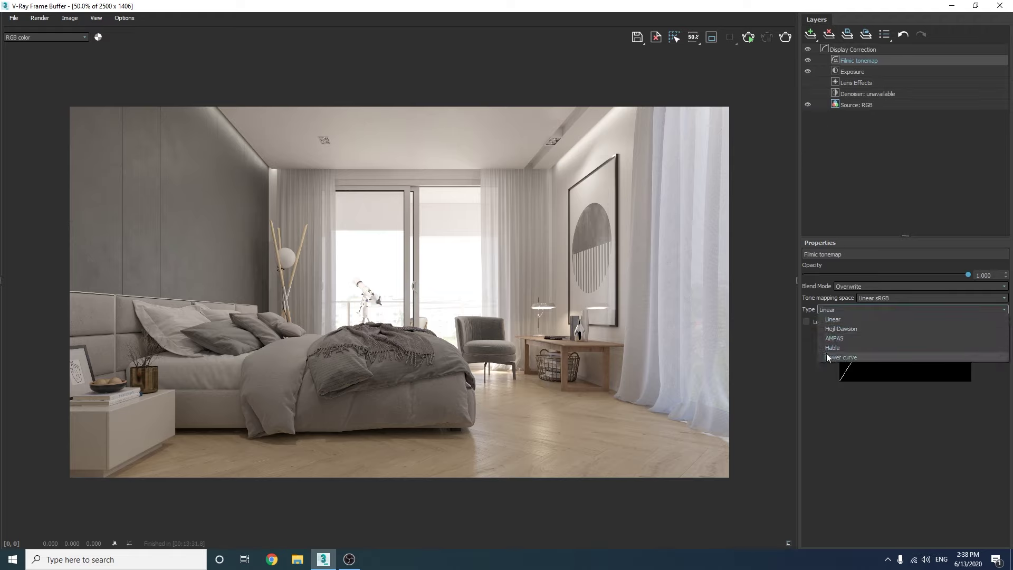
click(832, 354)
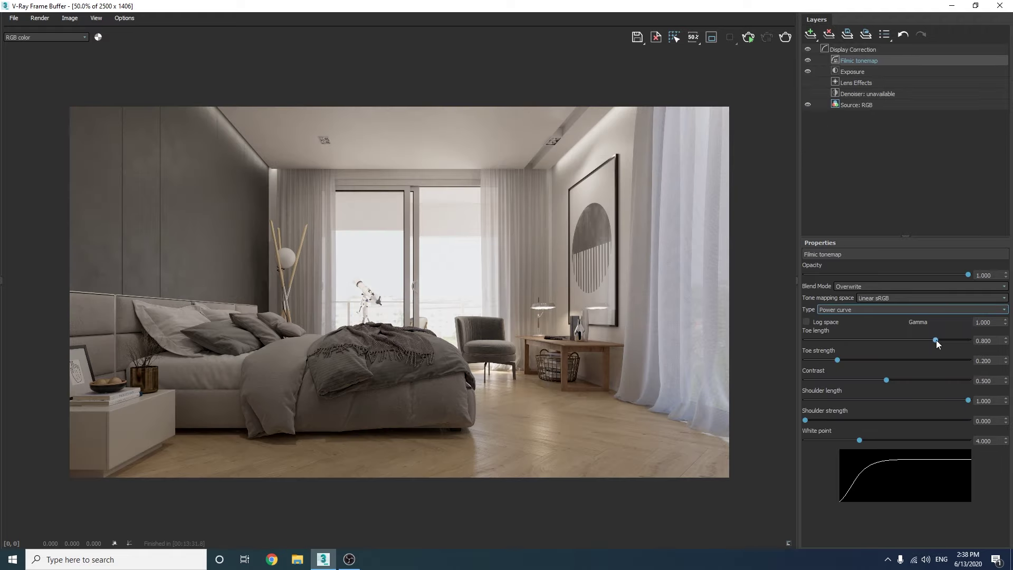
drag(936, 339, 910, 342)
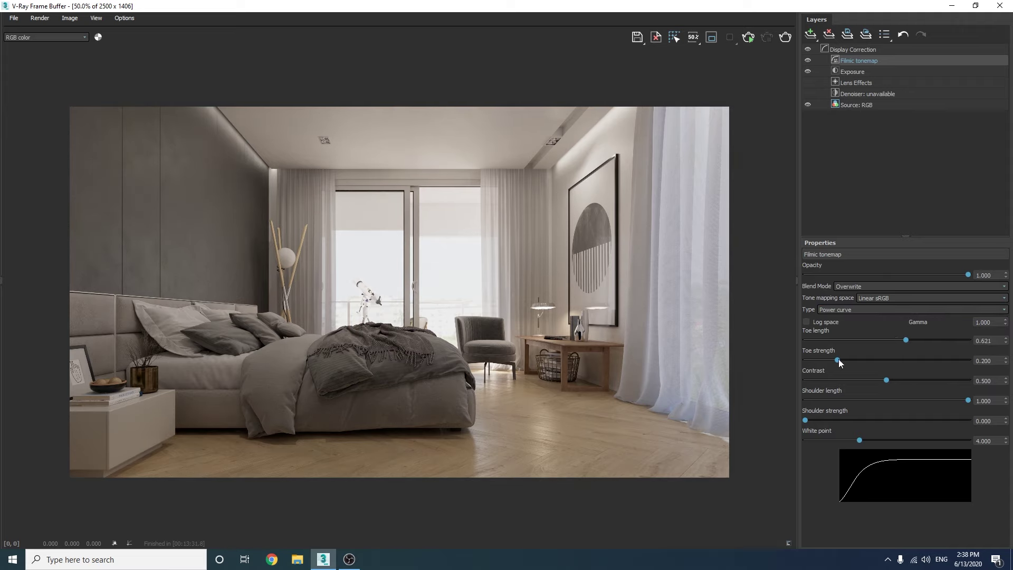
drag(838, 359, 895, 380)
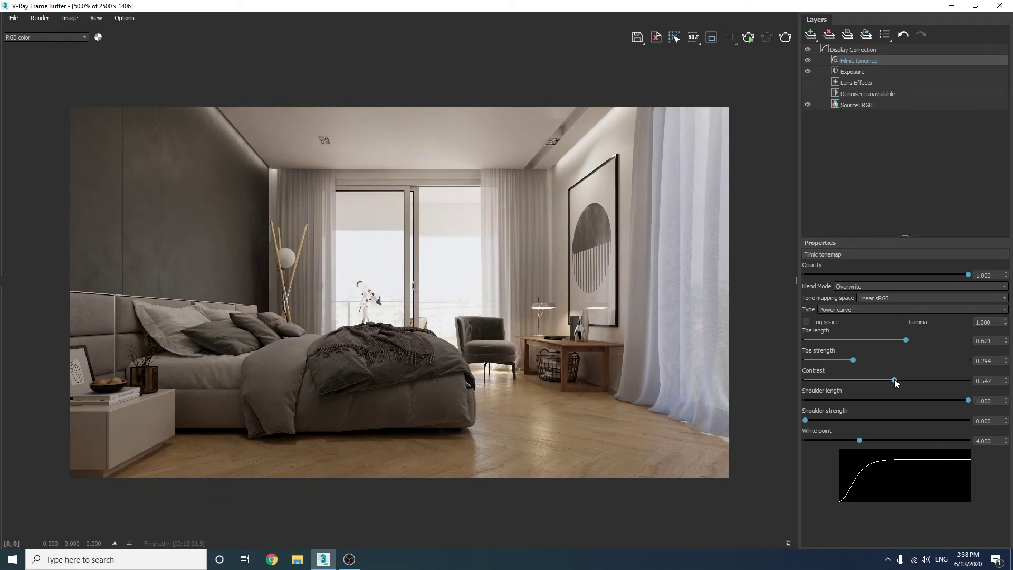
Set the tonemap's shoulder length to about 0.07, shoulder strength to about 2.98 and white point to 1
drag(968, 400, 874, 400)
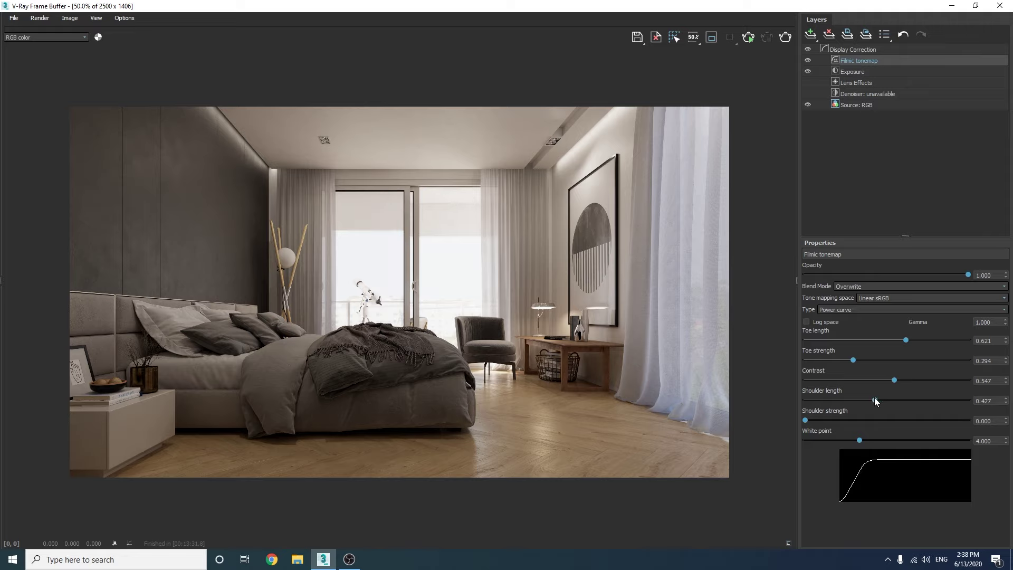
drag(805, 400, 871, 420)
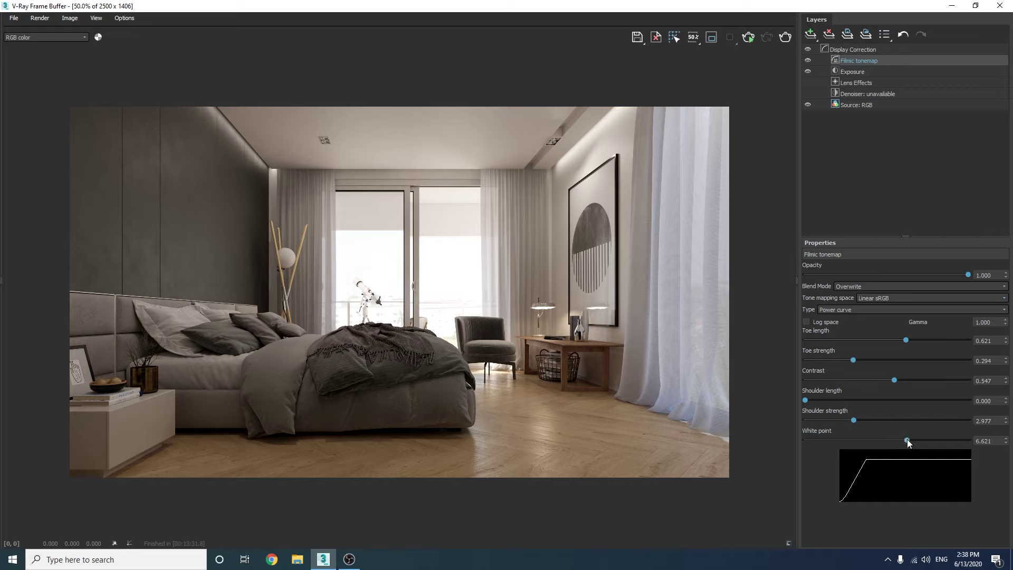
drag(815, 439, 730, 436)
Add a Curves layer and pull the black point's tangent handle slightly down on the Master curve to darken the shadows
click(810, 35)
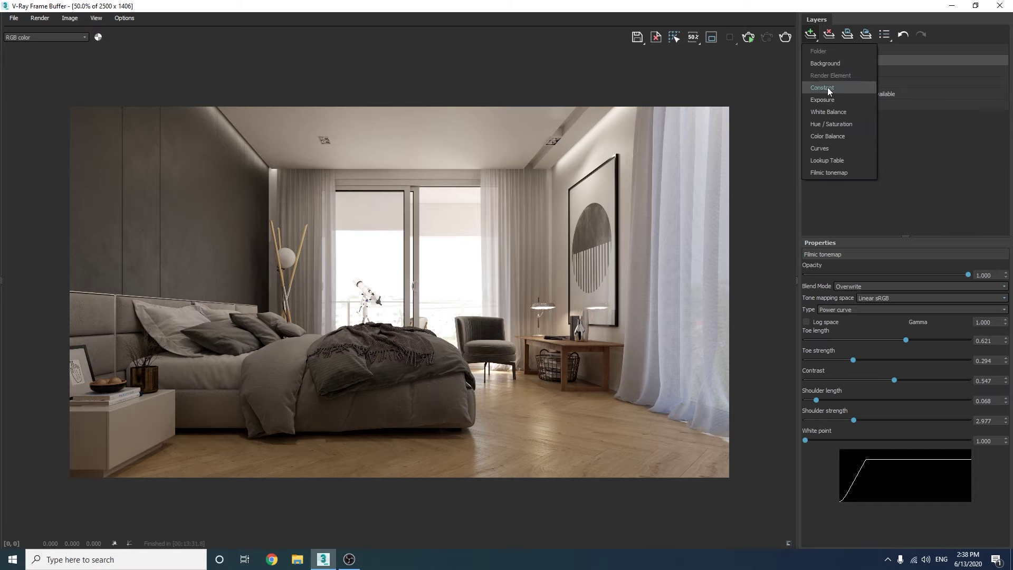
click(819, 148)
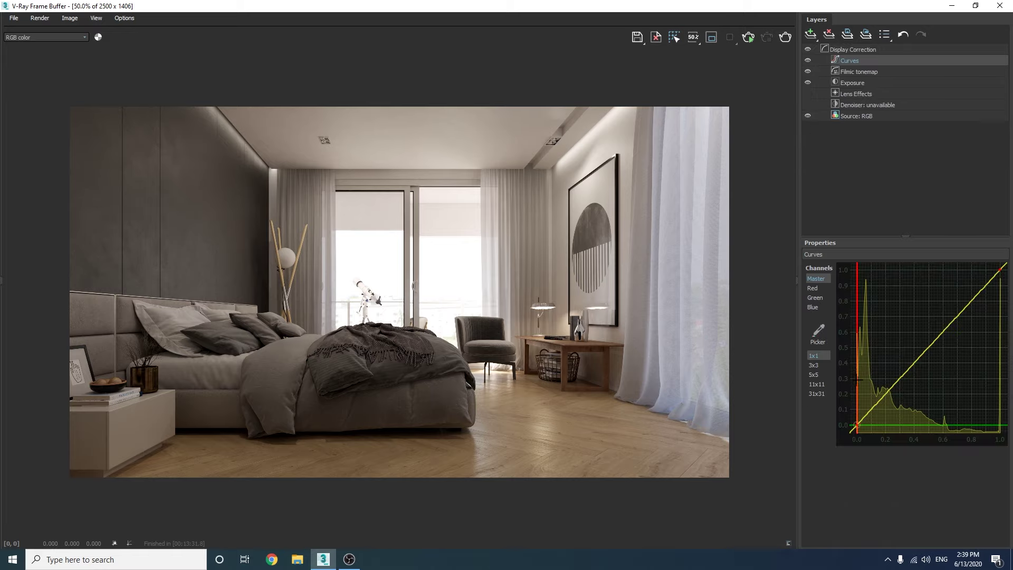
click(856, 425)
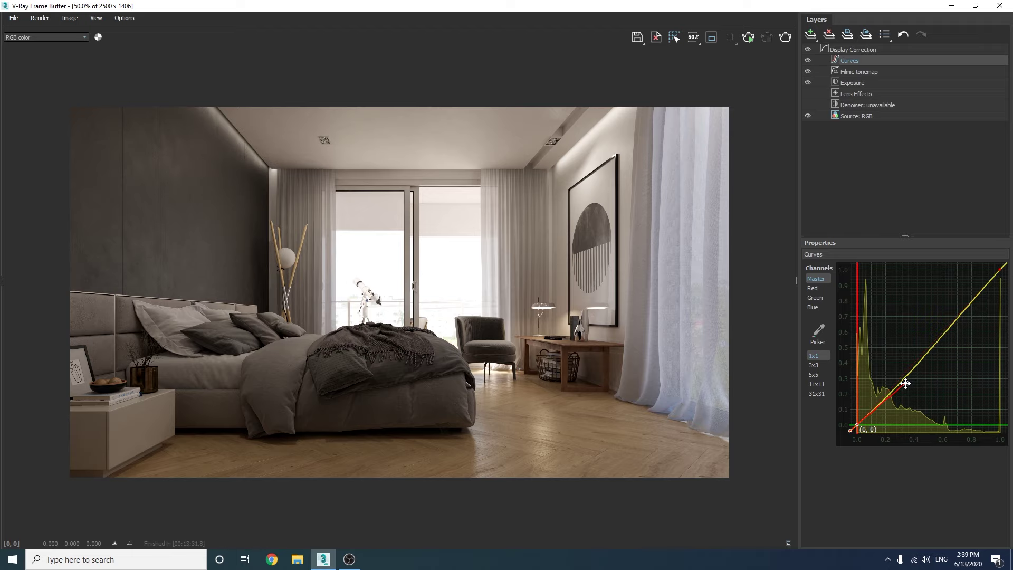
drag(905, 384, 902, 382)
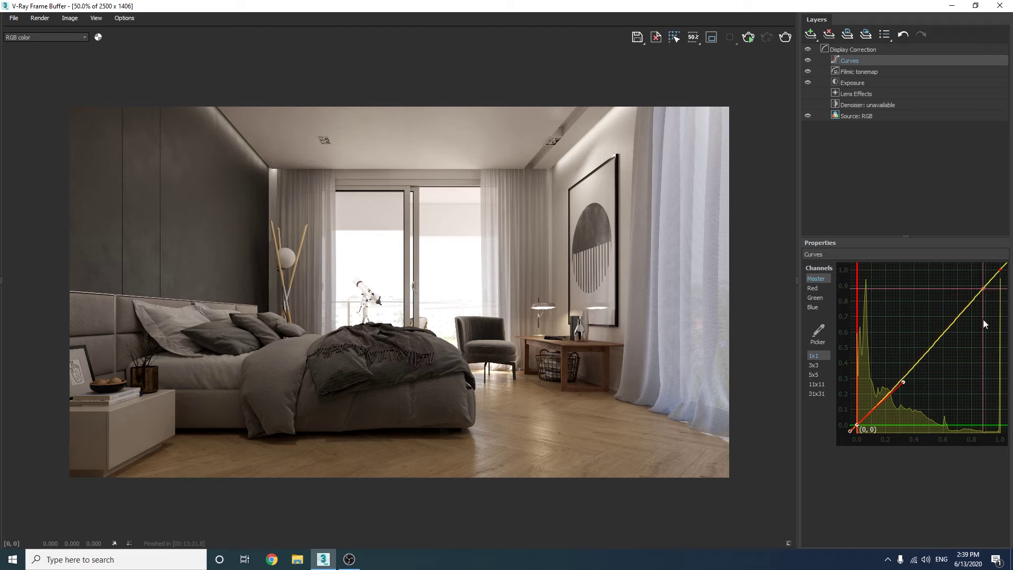
Lower the Master curve's white point to about (0.996, 0.855) and reshape the curve with the tangent handles at both ends
click(1000, 270)
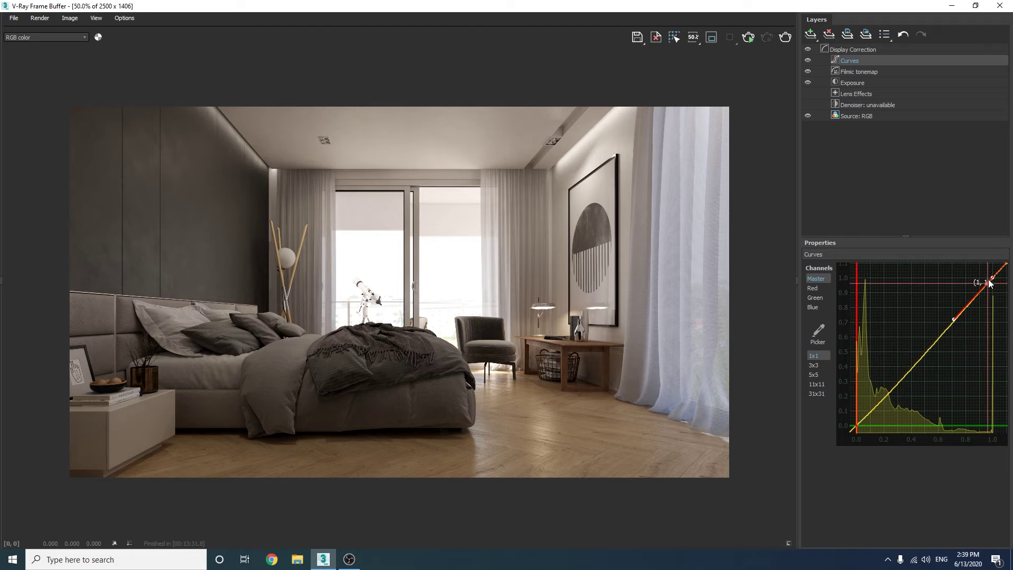
drag(990, 283, 987, 304)
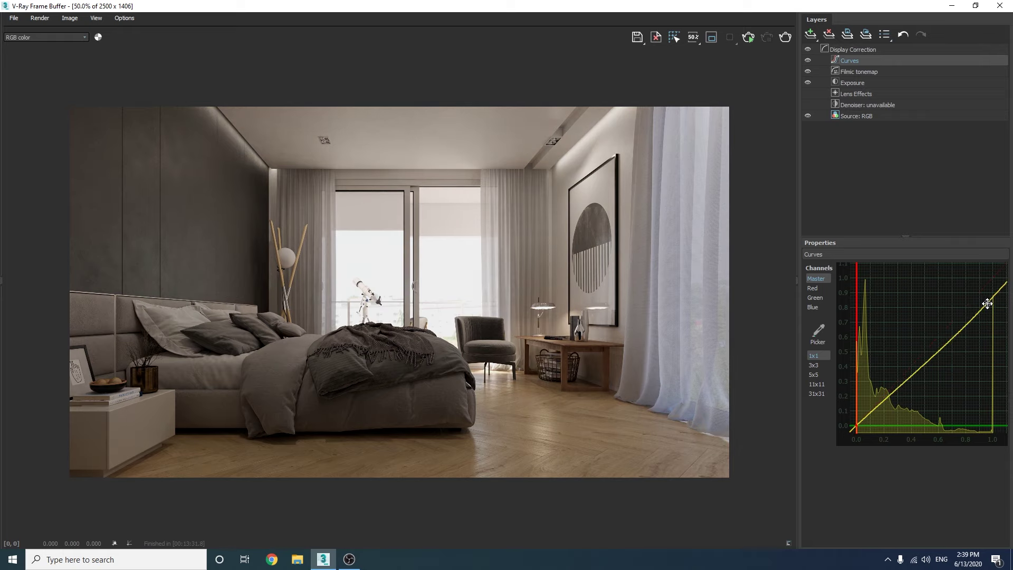
click(990, 299)
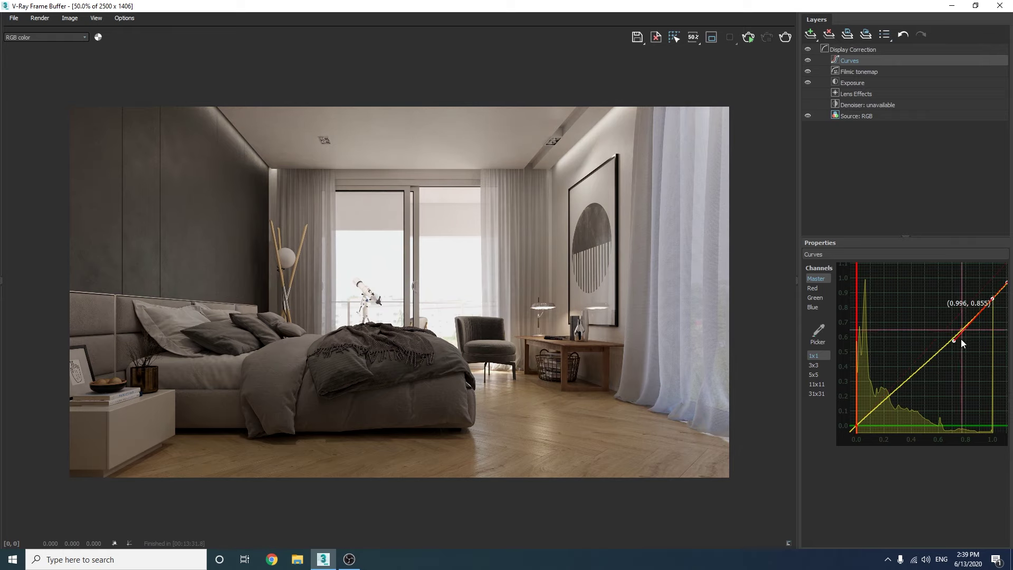
mouse_move(954, 340)
mouse_down()
mouse_move(929, 338)
mouse_move(939, 337)
mouse_up()
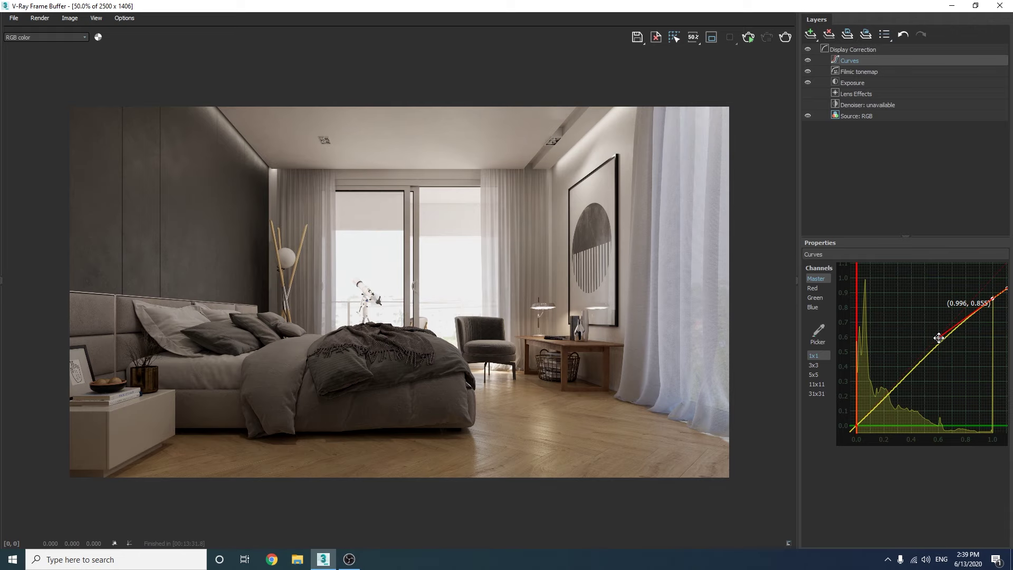
click(856, 426)
drag(908, 378, 909, 377)
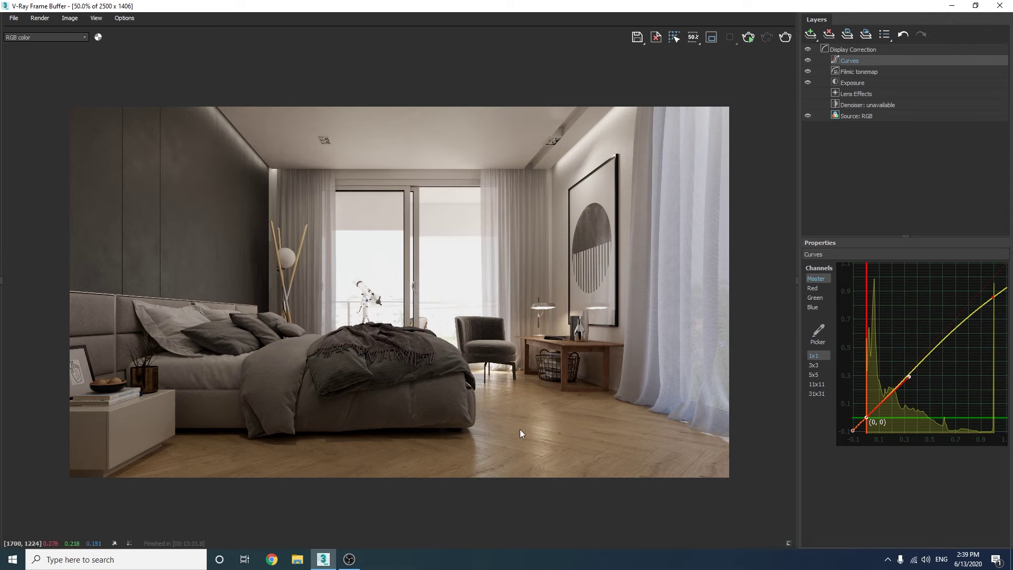
Add a Lookup Table layer using Cine-6-debarup.cube and reduce its opacity to about 0.08
click(808, 36)
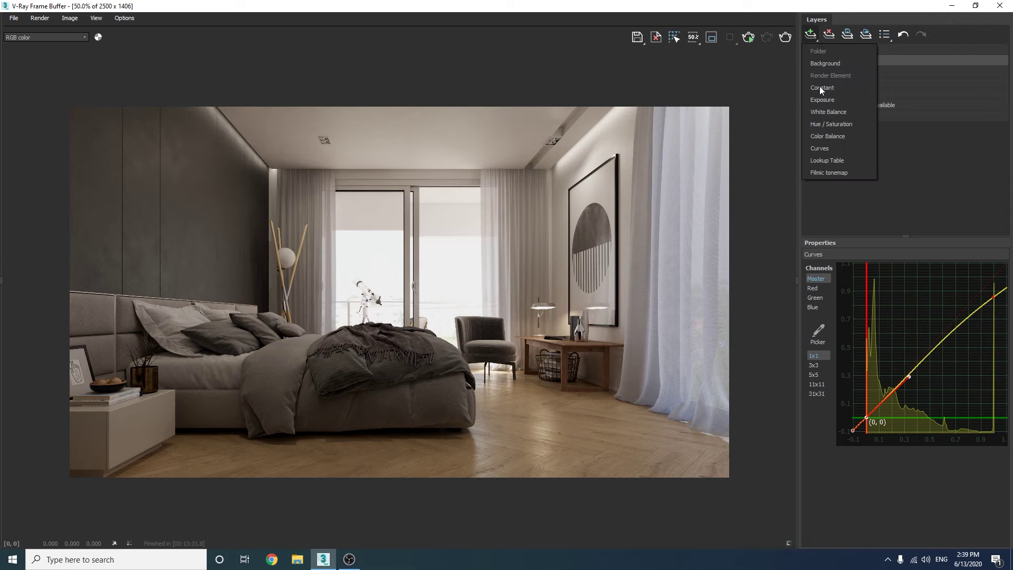
click(841, 161)
click(1001, 306)
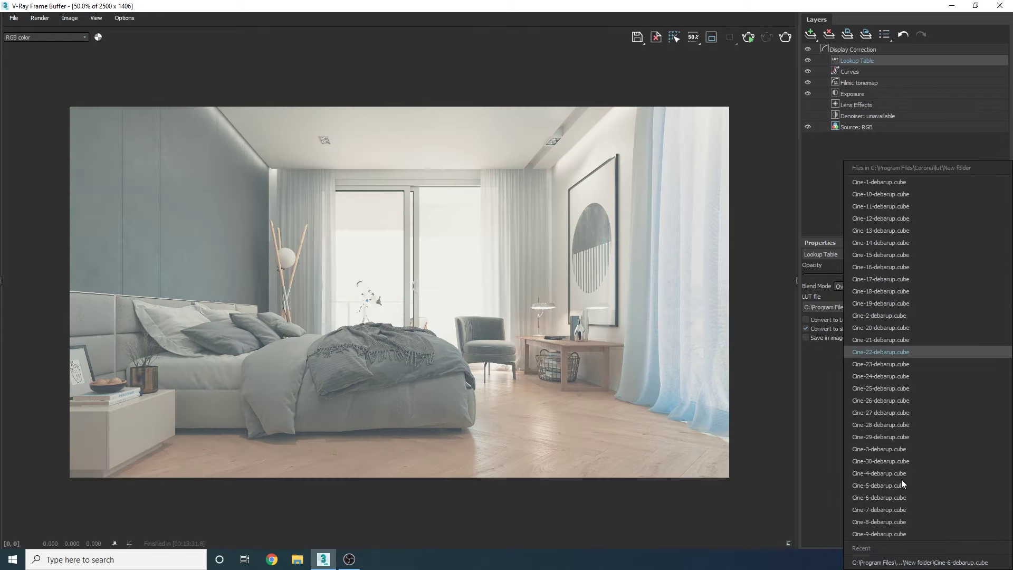
click(885, 495)
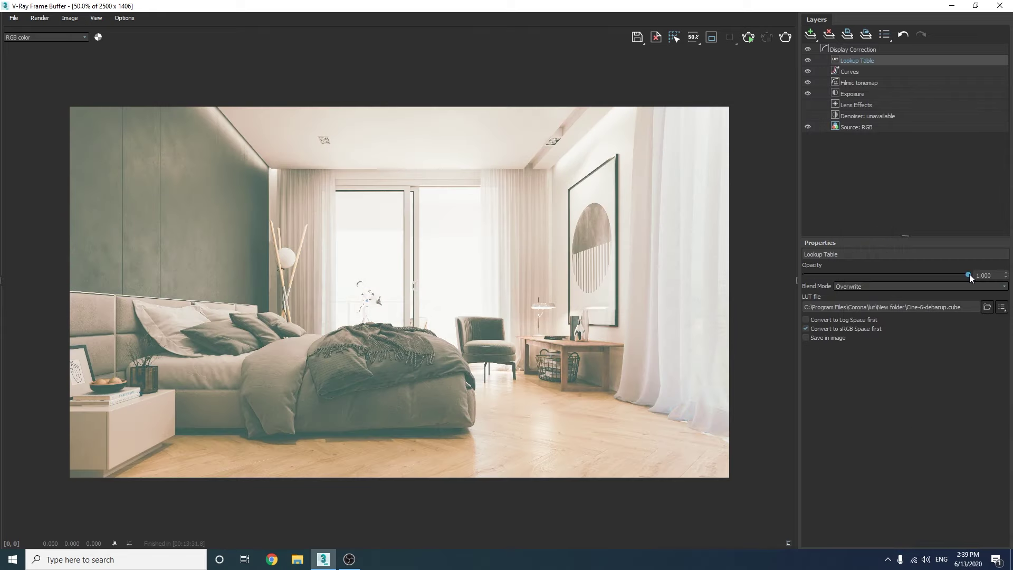
drag(969, 275, 822, 276)
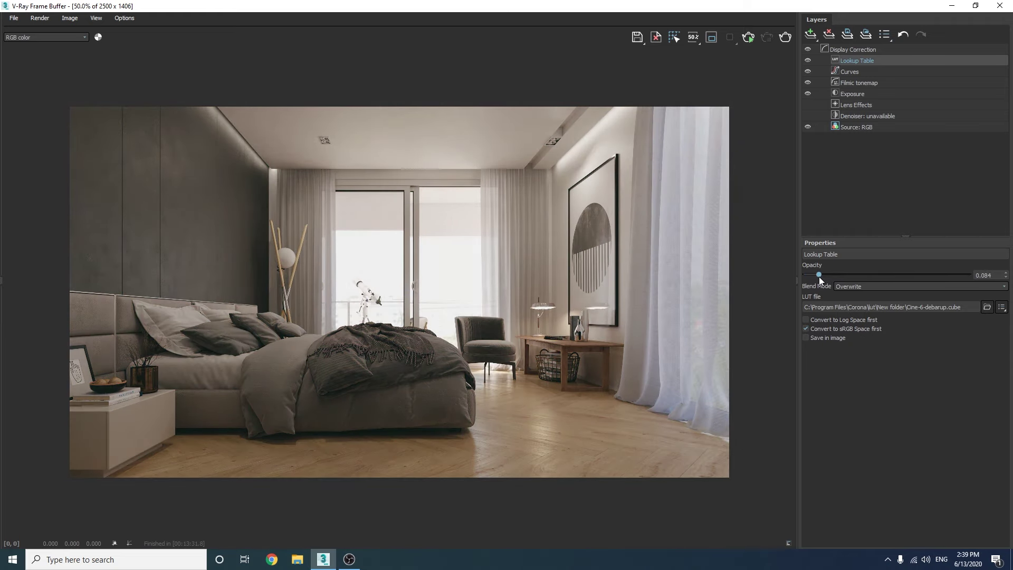